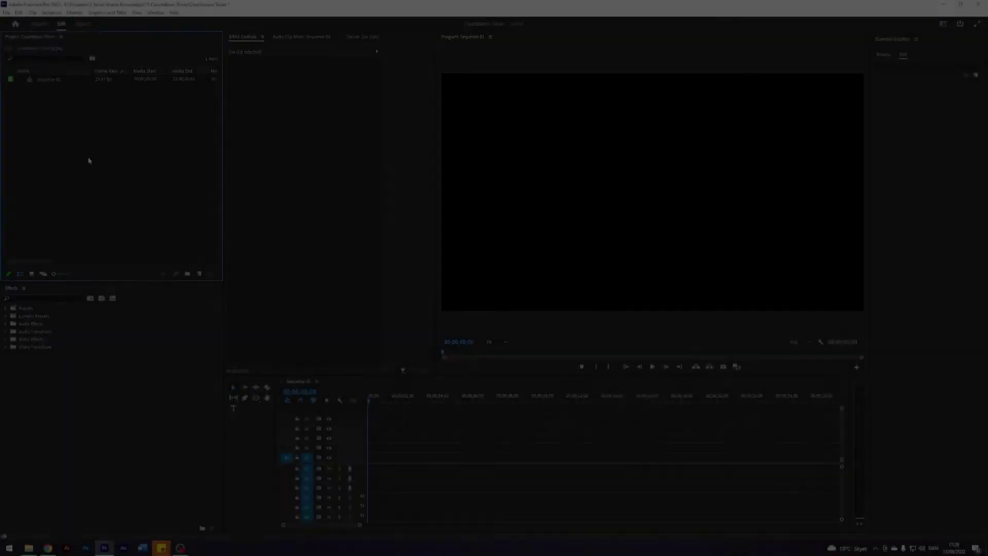
Step: Open the Project panel's context menu to add a new item to the Countdown Timer project
right_click(69, 150)
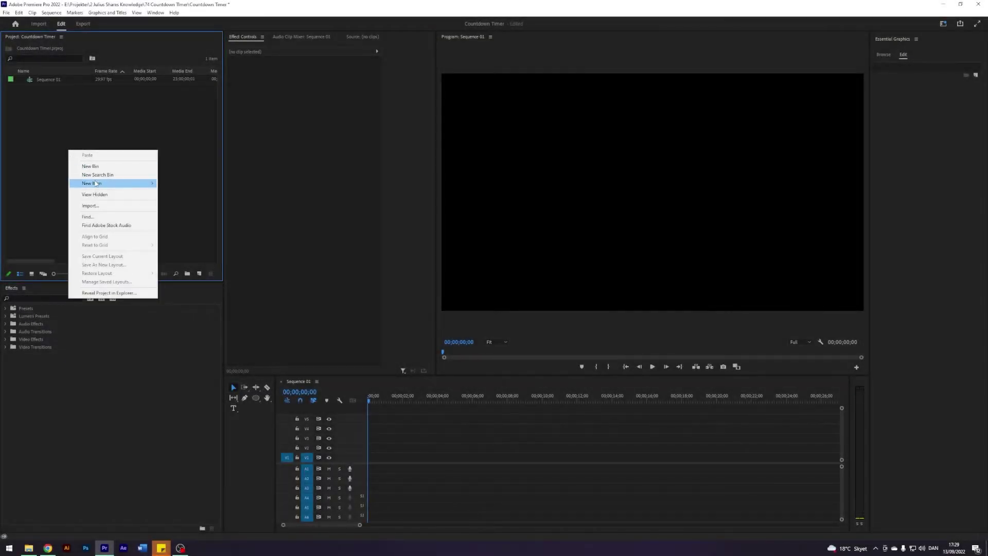
Step: Create a light-blue (cyan) Color Matte with the default video settings
mouse_move(95, 183)
left_click(191, 235)
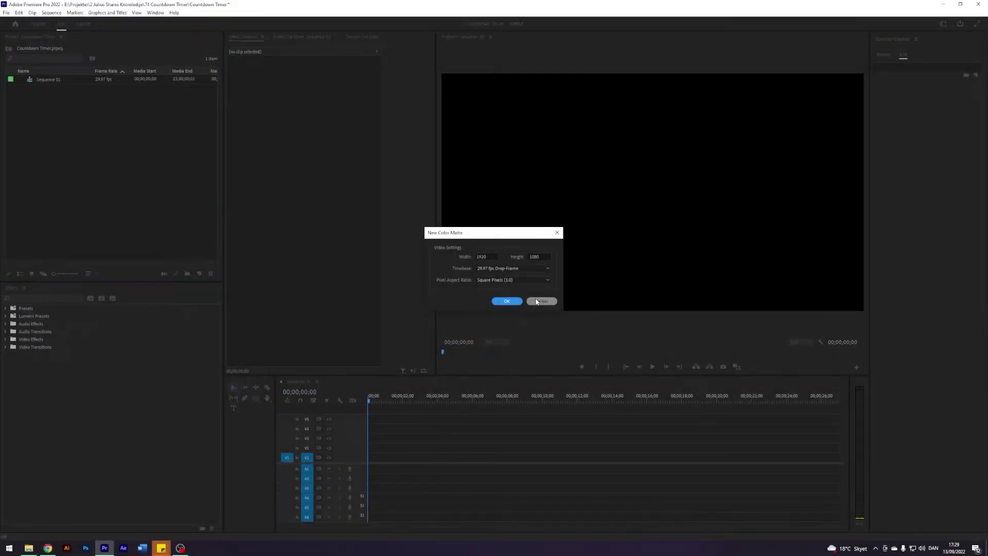
left_click(514, 301)
mouse_move(511, 286)
left_mouse_down()
mouse_move(476, 296)
mouse_move(461, 337)
mouse_move(440, 335)
left_mouse_up()
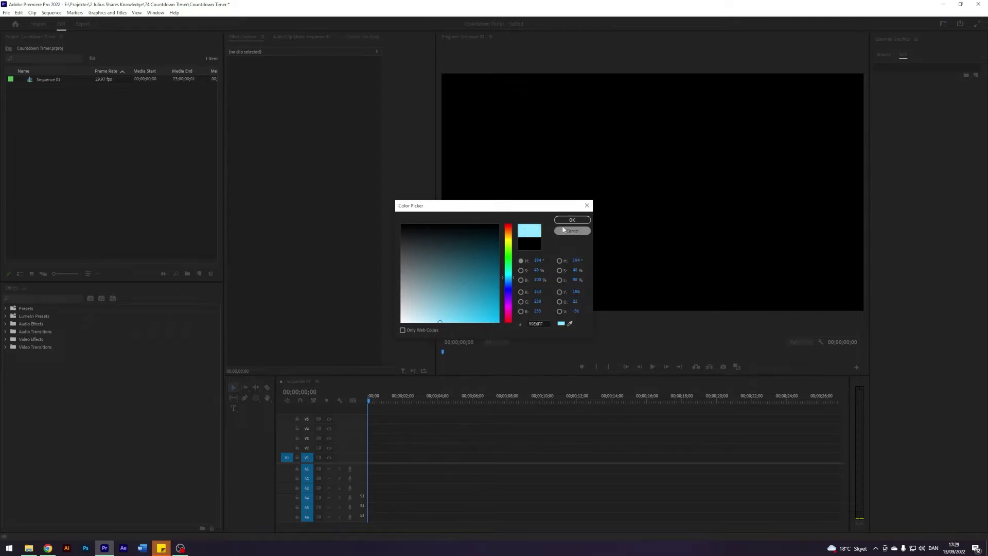
left_click(571, 220)
left_click(474, 286)
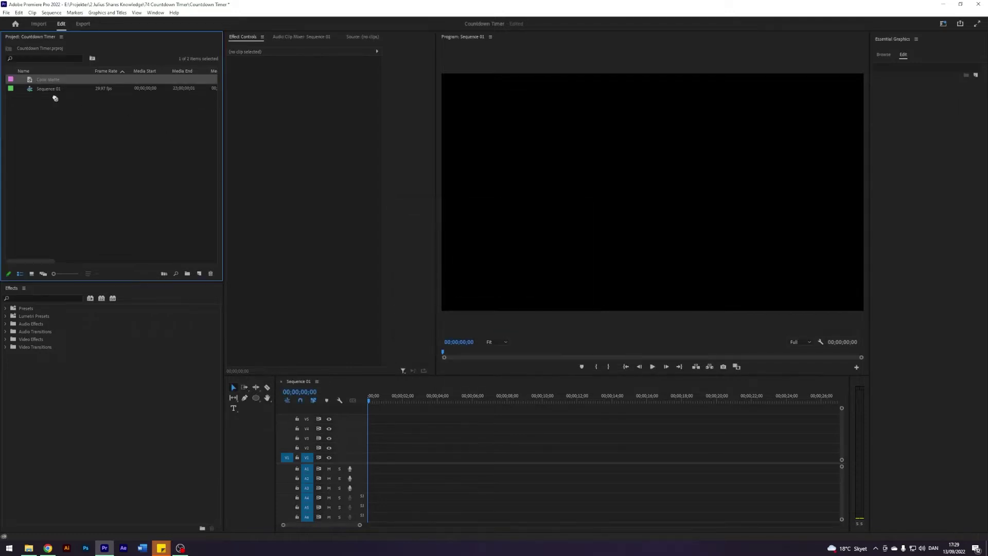
Step: Place the colour matte on V1 and trim it to end at 00;00;10;00
left_click_drag(55, 98, 383, 457)
left_click_drag(454, 458, 554, 460)
left_click(474, 342)
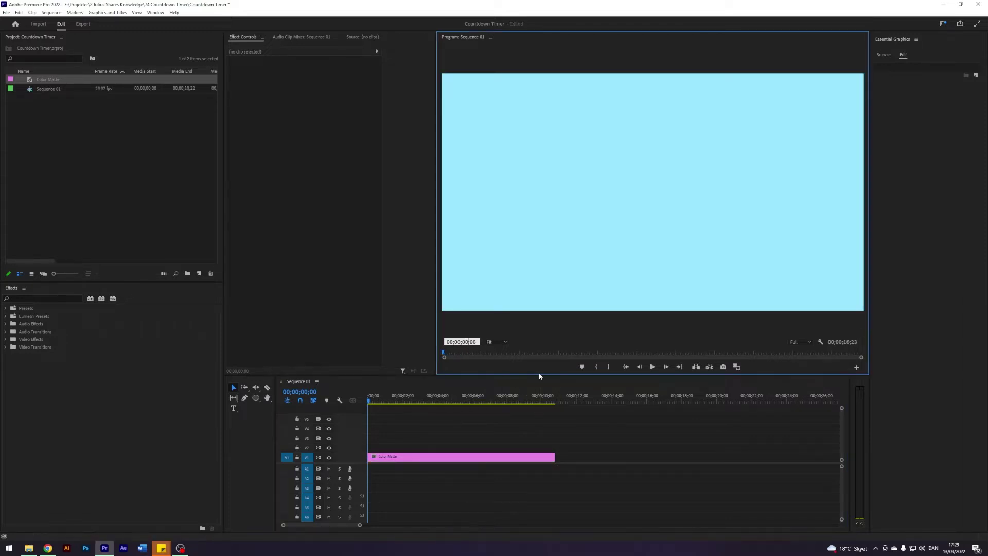
key("Return")
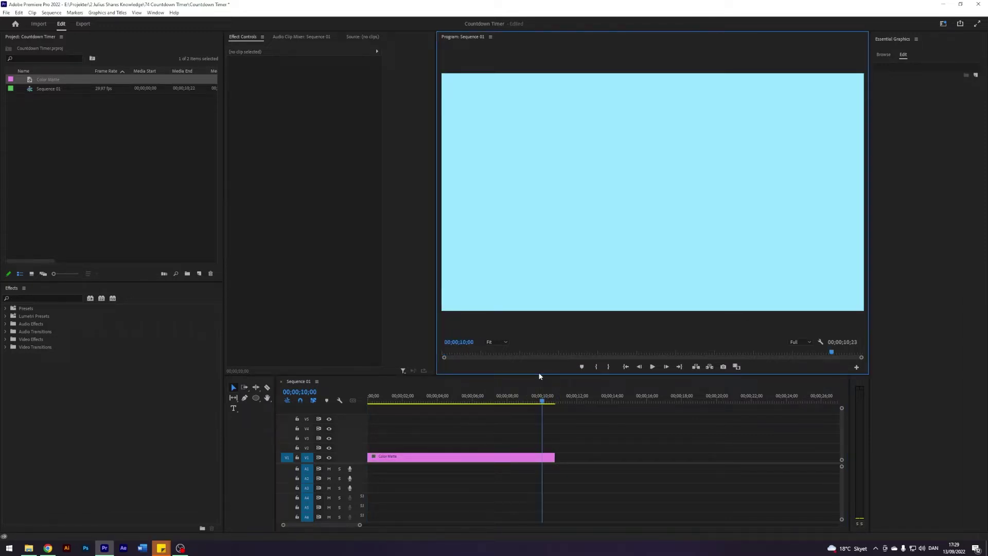
left_click_drag(554, 457, 542, 456)
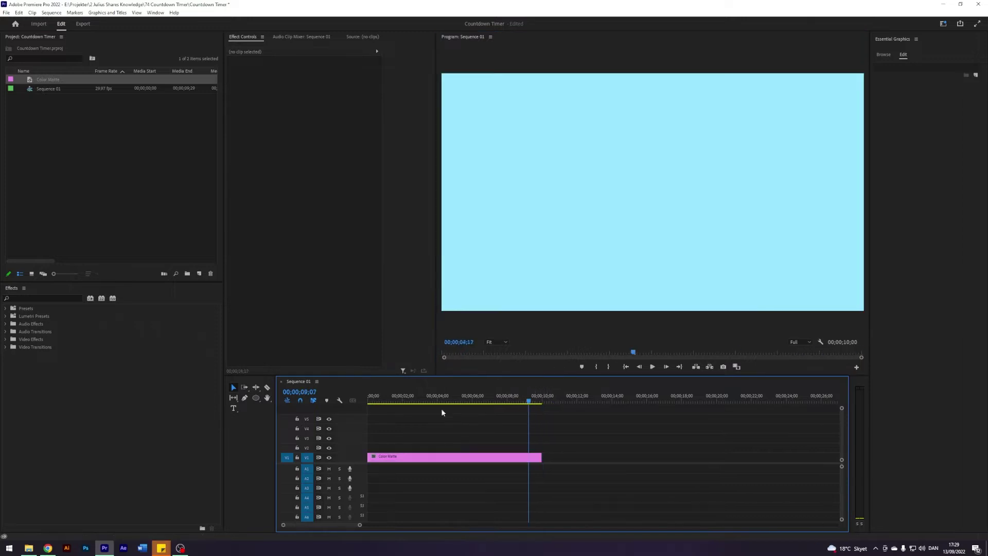
left_click(416, 399)
Step: Create a Transparent Video and place it on V2 above the colour matte
right_click(84, 149)
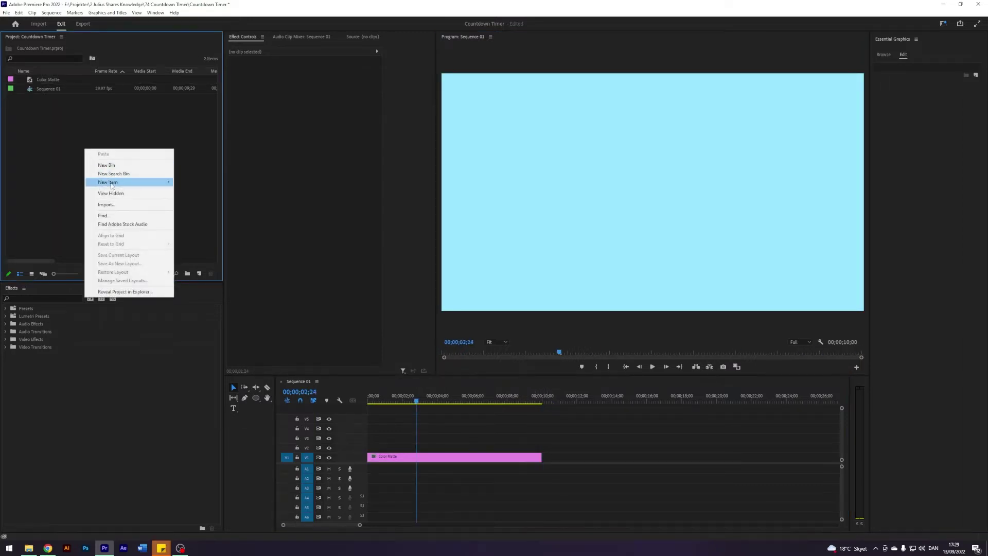
mouse_move(111, 183)
left_click(221, 250)
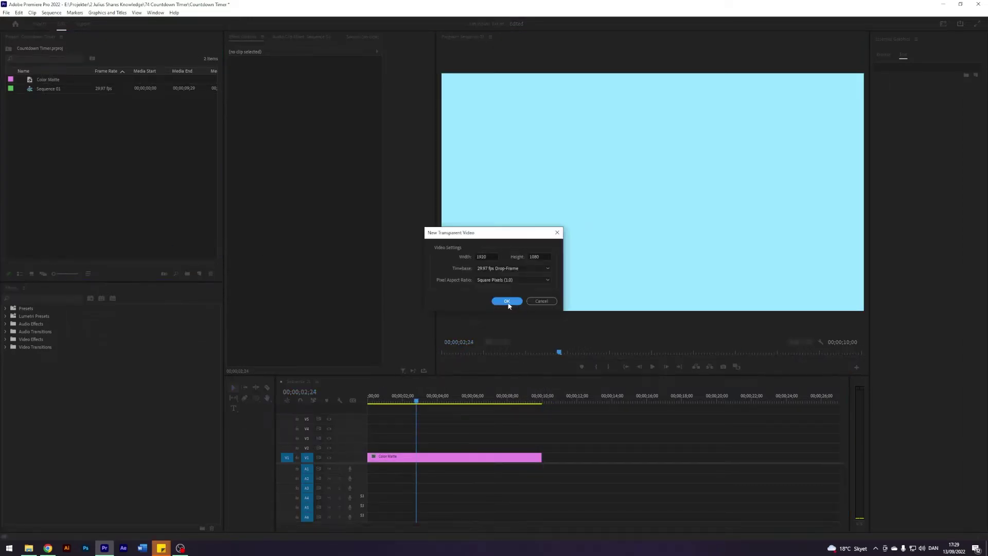
left_click(507, 300)
left_click_drag(31, 90, 541, 447)
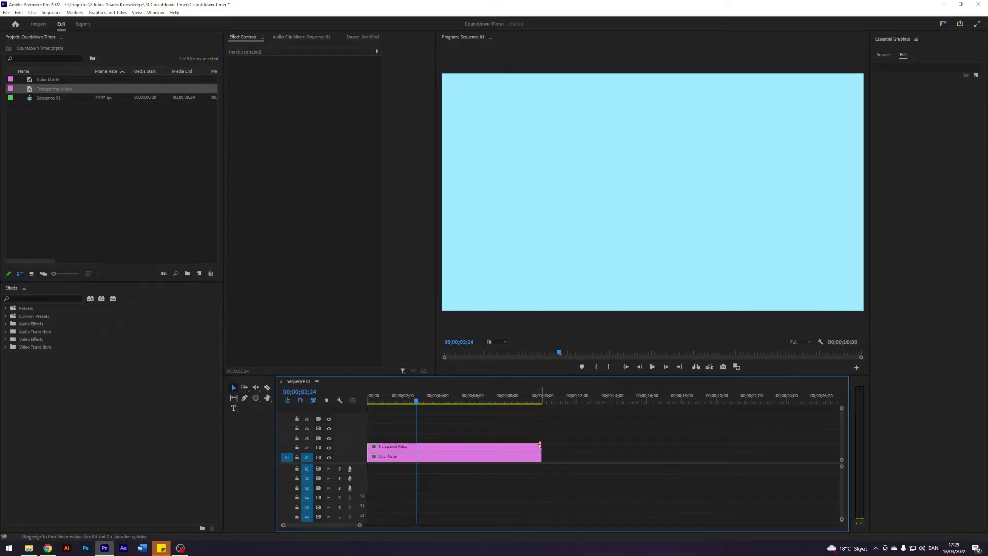
left_click(47, 298)
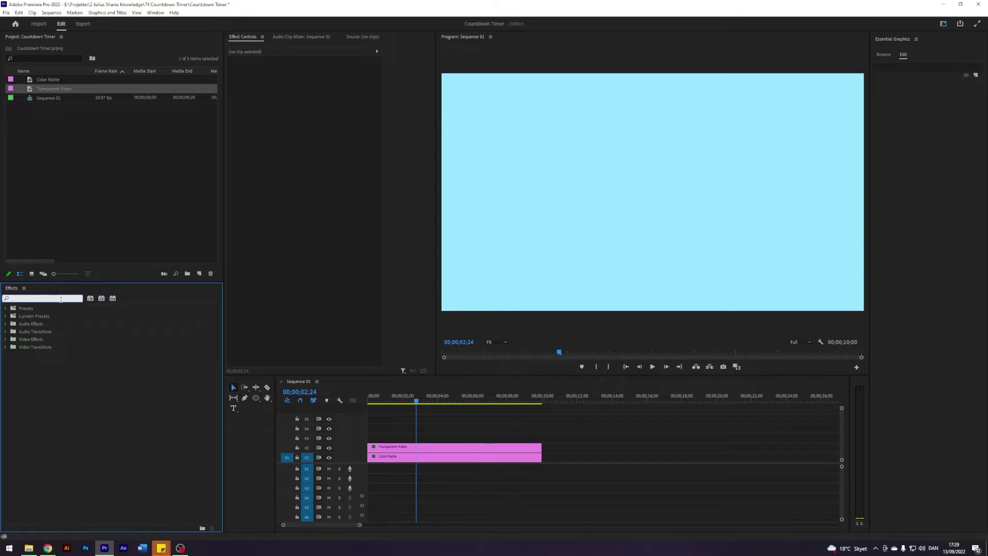
Step: Apply the Timecode effect to the Transparent Video and preview it from the start
type("timecode")
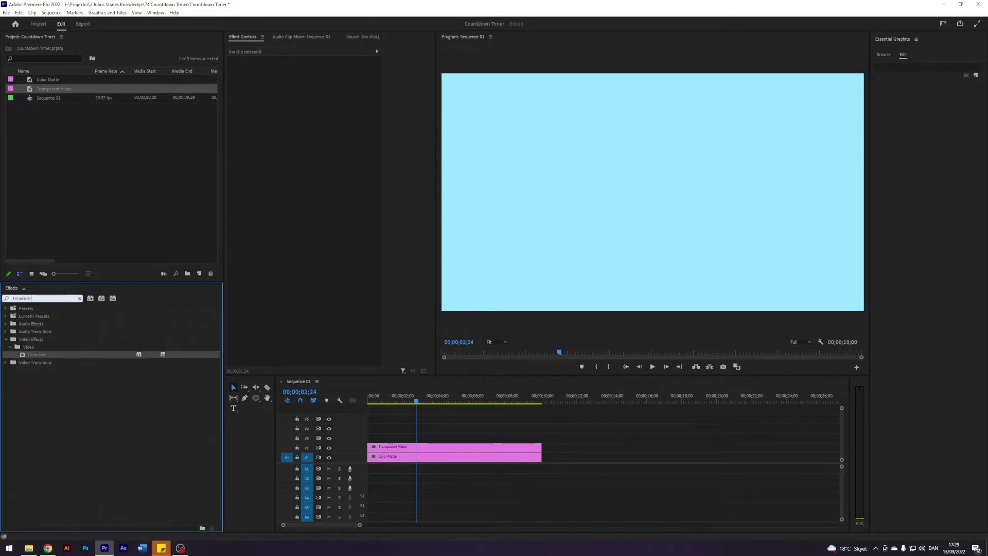
left_click(40, 355)
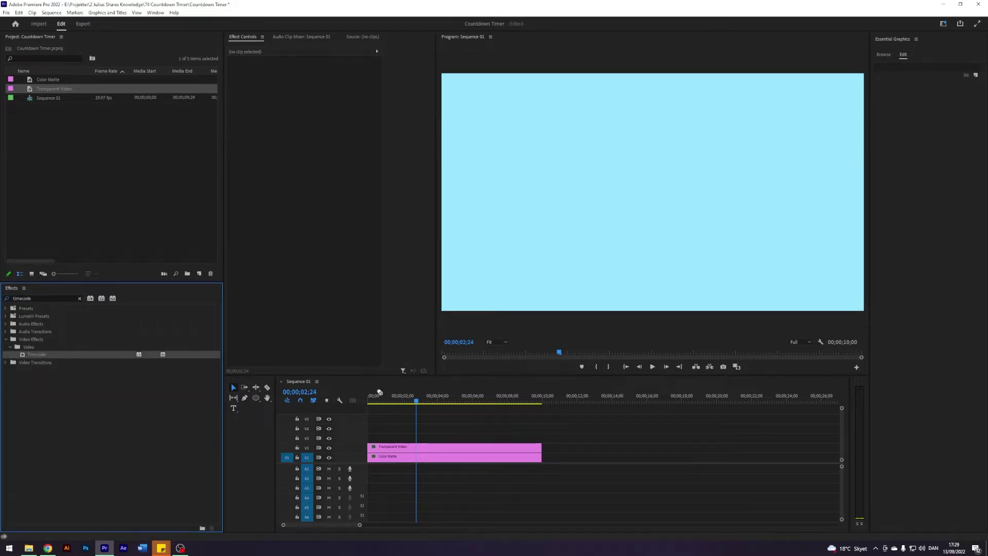
left_click_drag(380, 391, 407, 448)
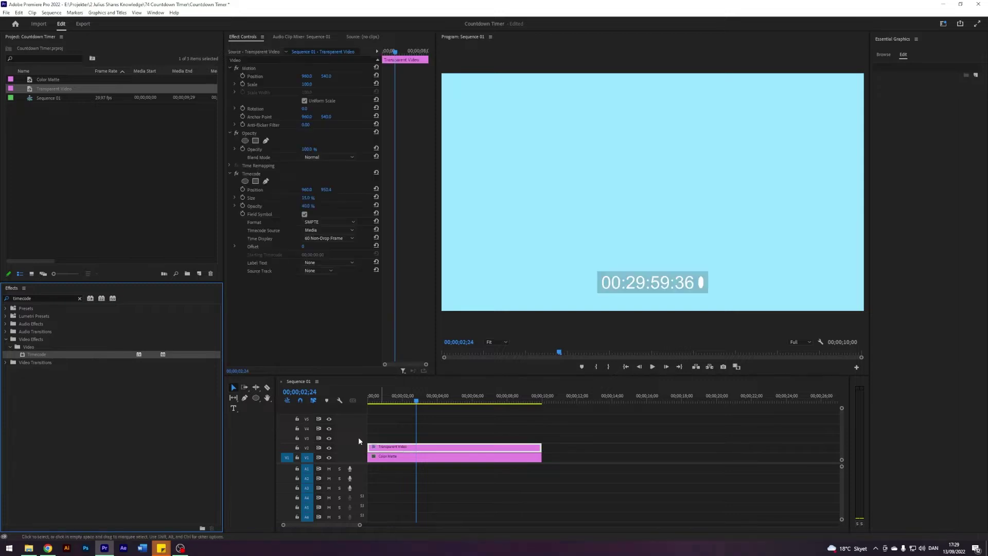
left_click(80, 298)
left_click_drag(402, 400, 354, 399)
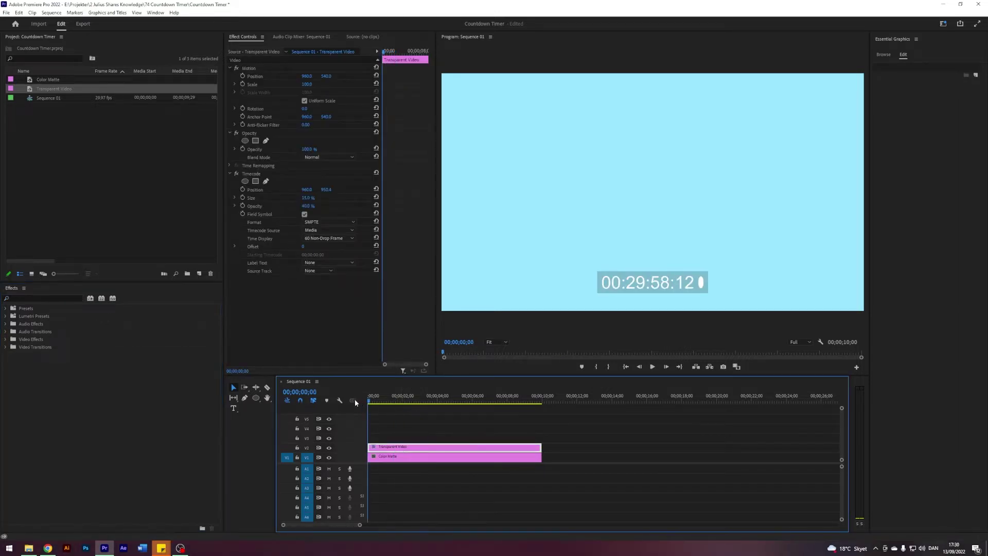
key("space")
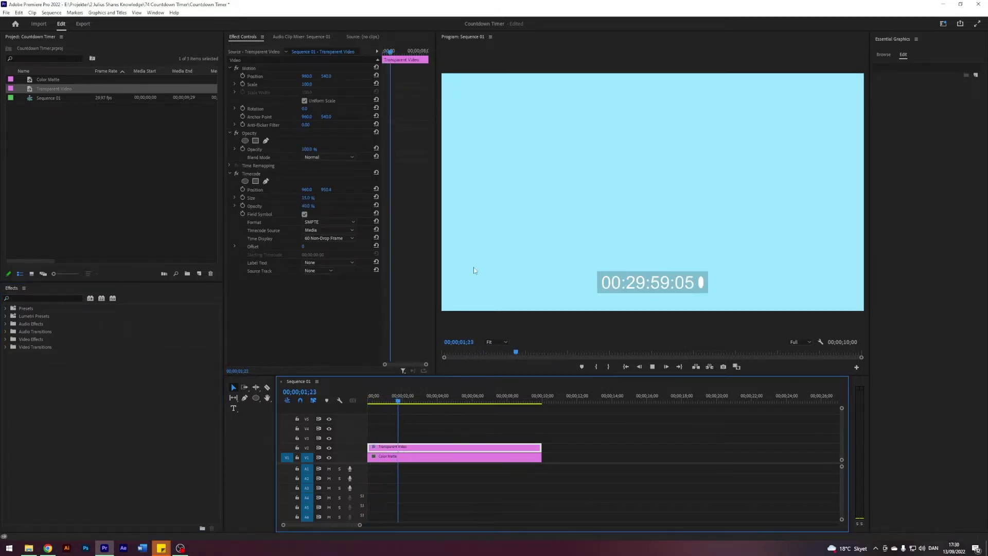
key("space")
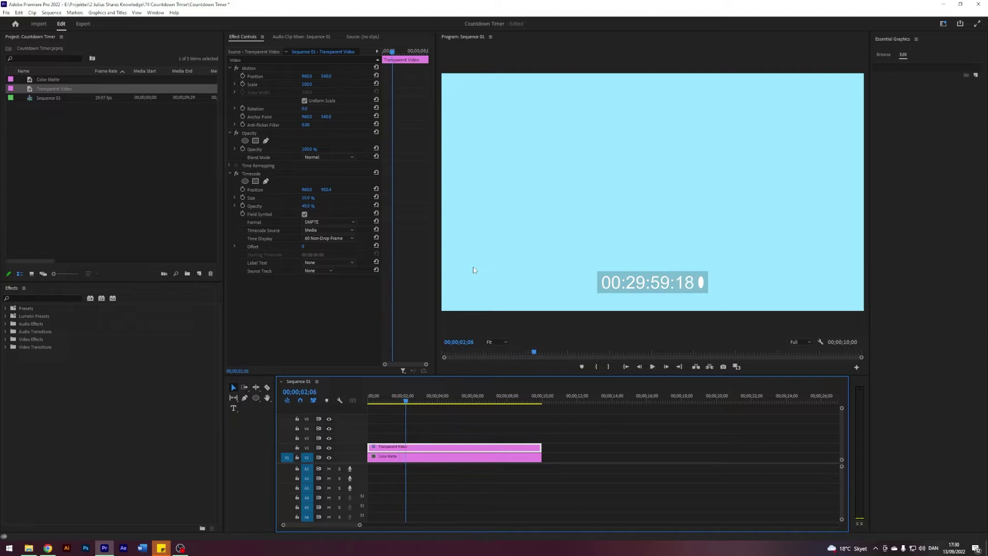
Step: Set the Timecode source to Clip and its time display to 30 Drop Frame
left_click(334, 231)
left_click(330, 238)
left_click(314, 239)
left_click(325, 263)
left_click_drag(405, 400, 473, 408)
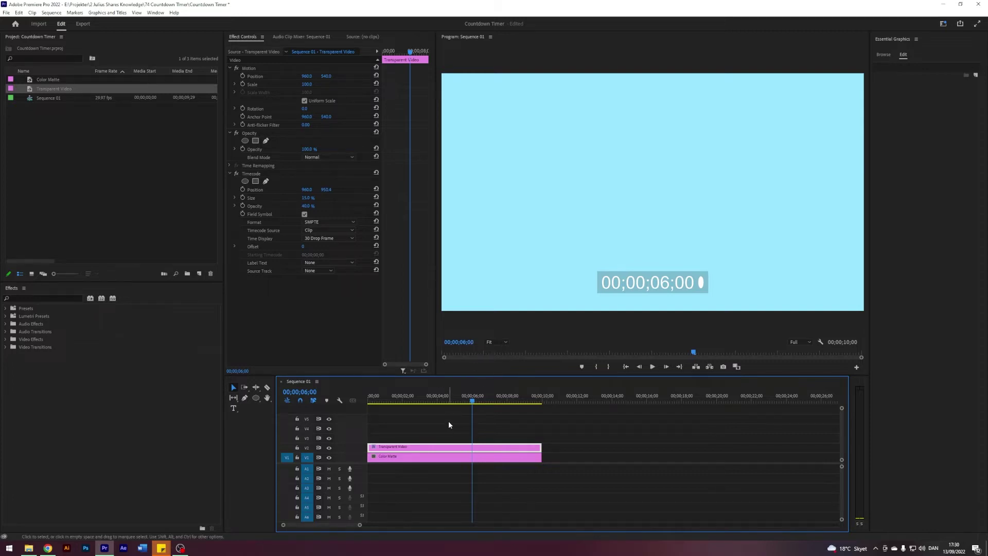
left_click(320, 239)
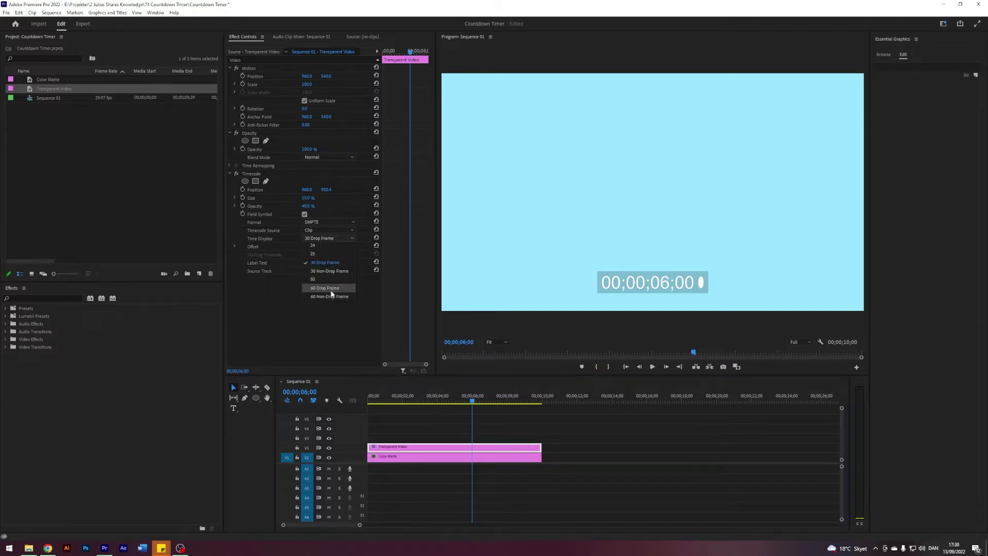
left_click(331, 294)
left_click(322, 239)
left_click(329, 263)
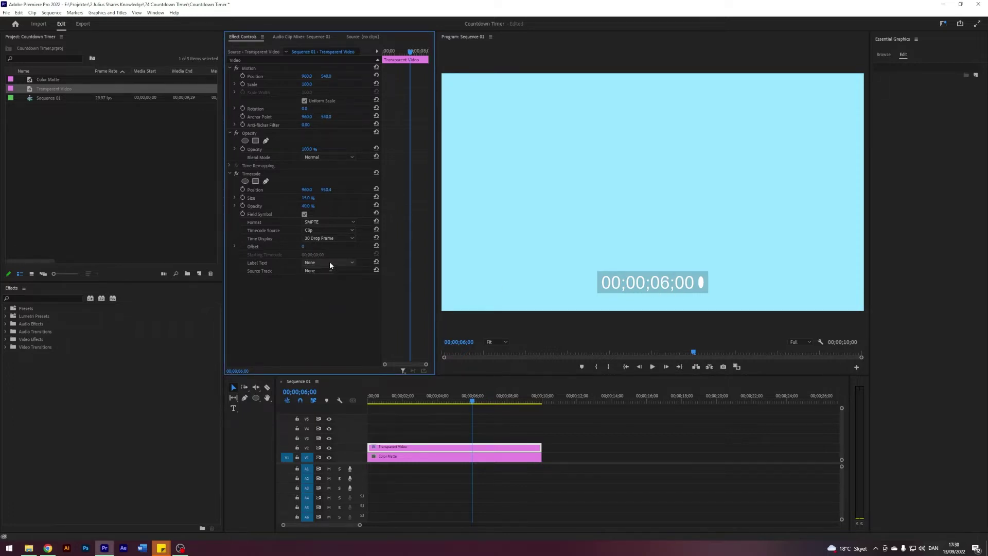
Step: Set the timecode's background box opacity to 0% so only white digits show
left_click(306, 206)
type("0")
key("Return")
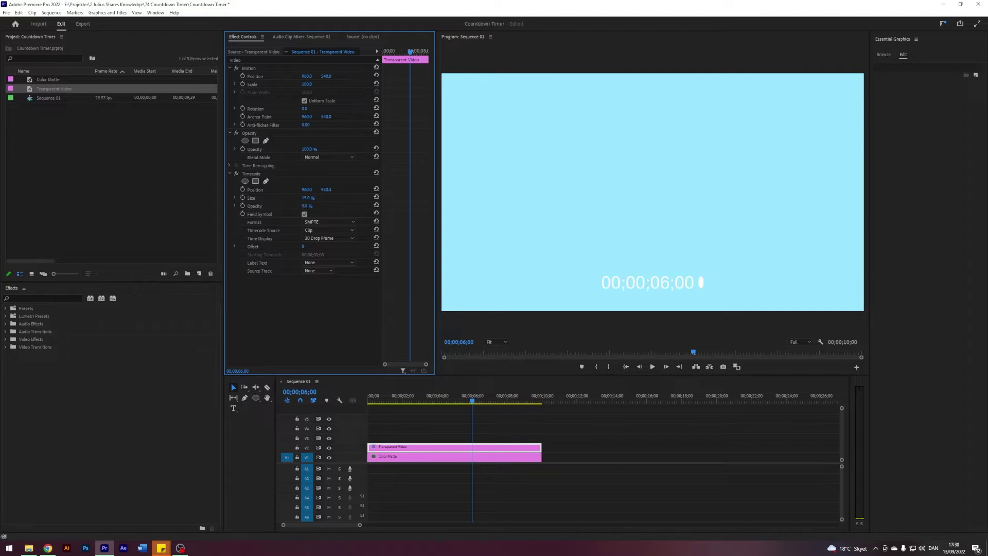
left_click_drag(305, 205, 283, 206)
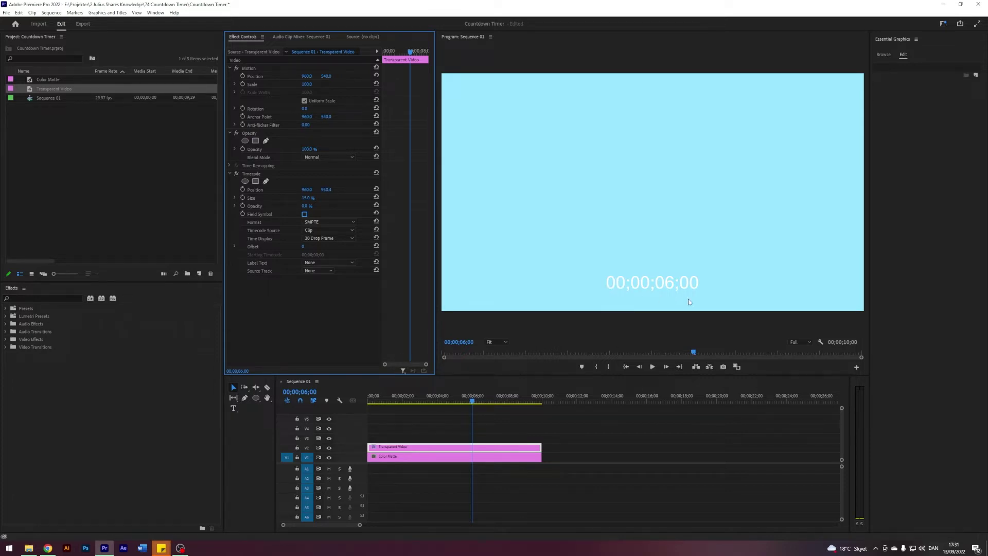
Step: Apply Crop to the Transparent Video, cropping the left to 43.6% and removing the frame digits
left_click(41, 298)
type("crop")
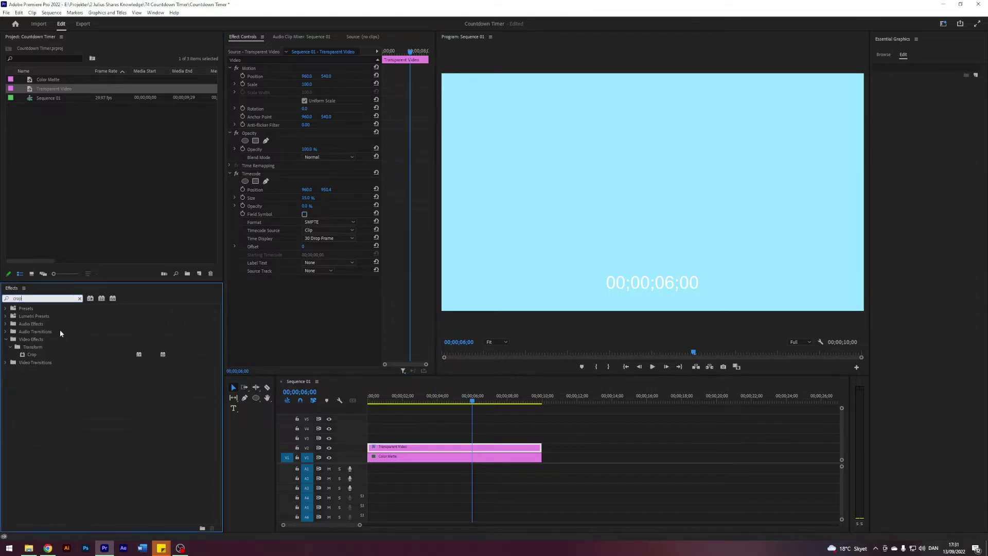
left_click_drag(30, 355, 286, 320)
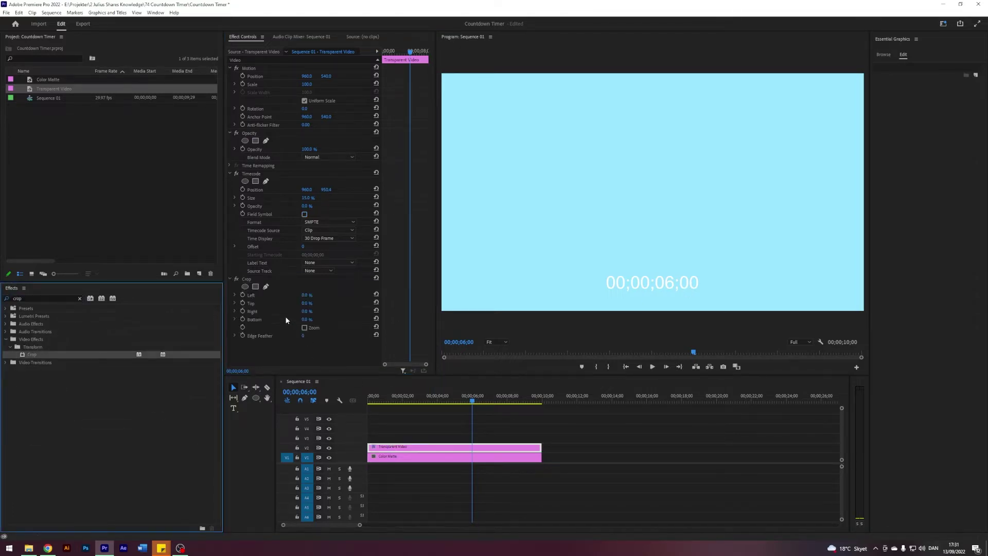
left_click(343, 278)
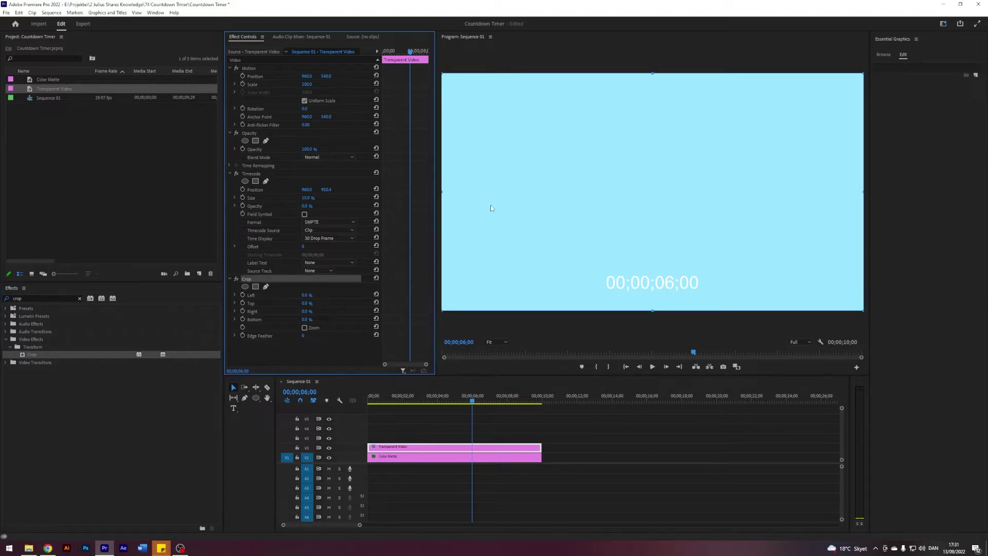
left_click_drag(441, 192, 629, 215)
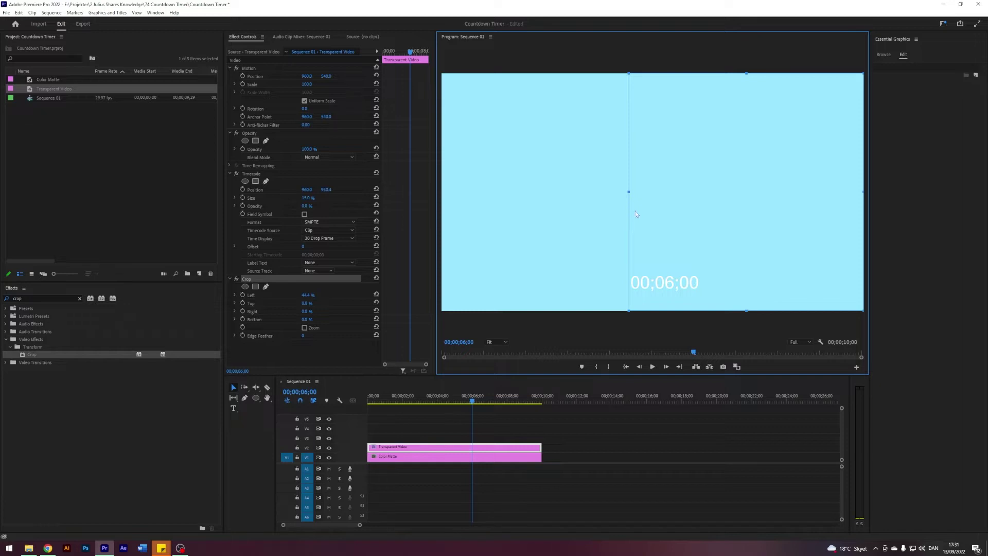
left_click_drag(862, 192, 676, 205)
Step: Preview the cropped counter by playing and scrubbing from the sequence start
left_click(510, 411)
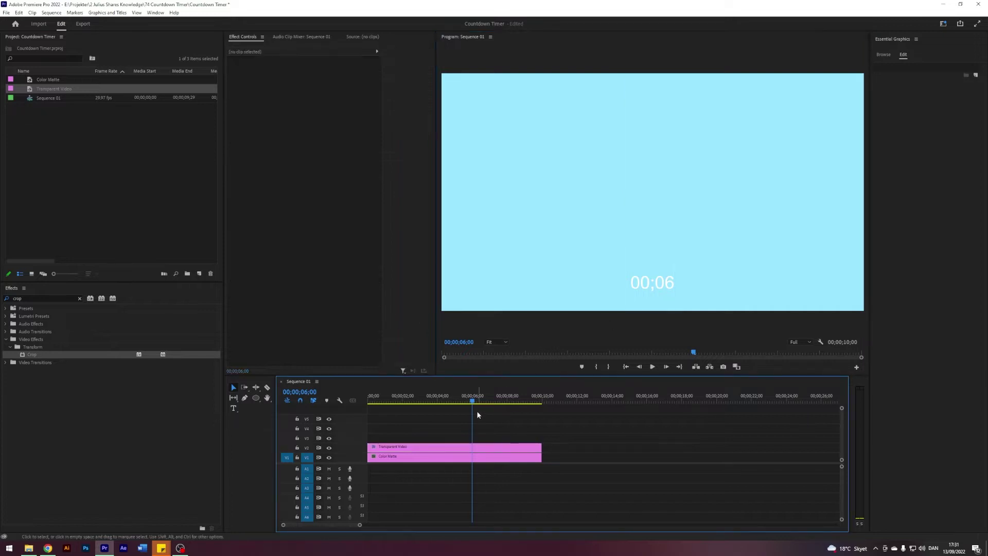
left_click_drag(472, 399, 324, 398)
key("space")
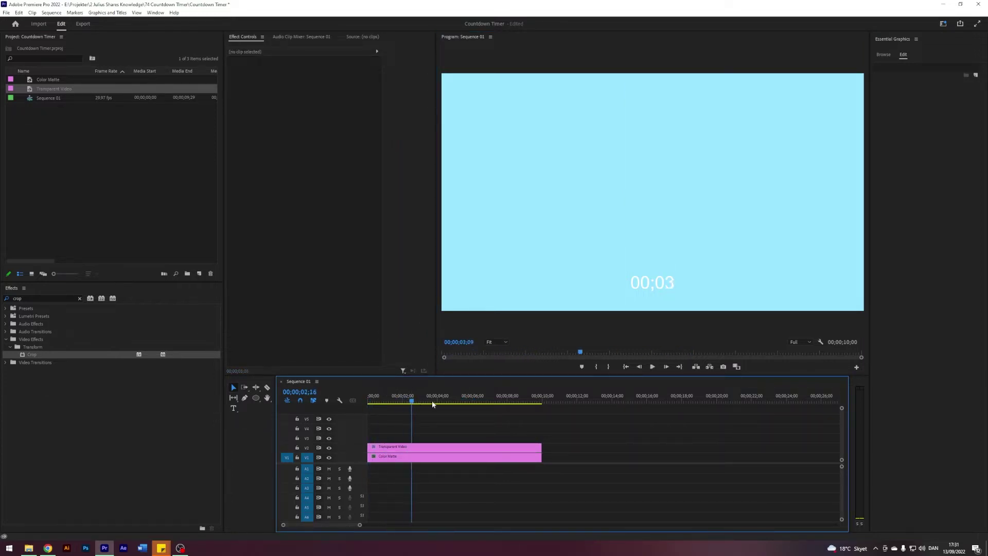
left_click_drag(435, 401, 363, 409)
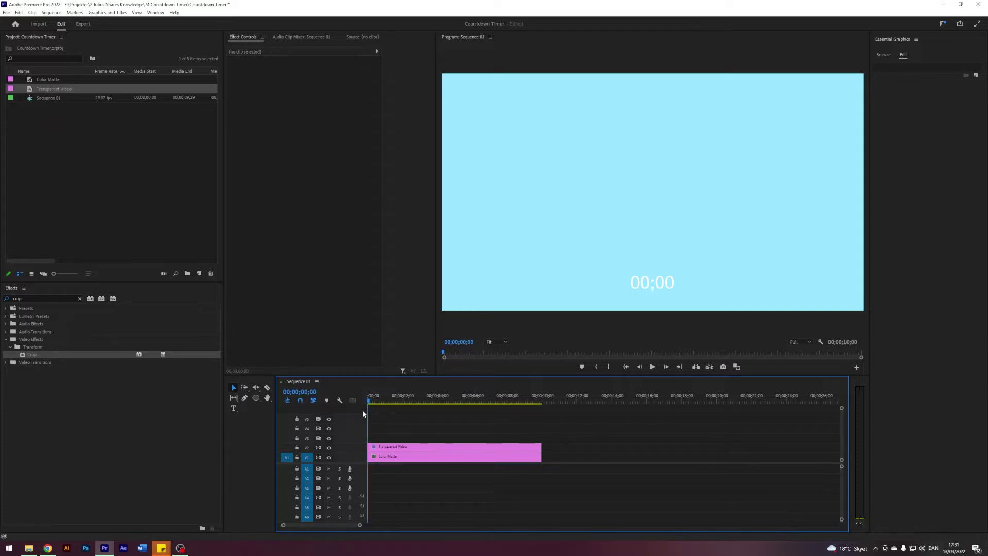
left_click(79, 298)
Step: Set the counter's vertical position to 540 and its scale to 200
left_click(388, 449)
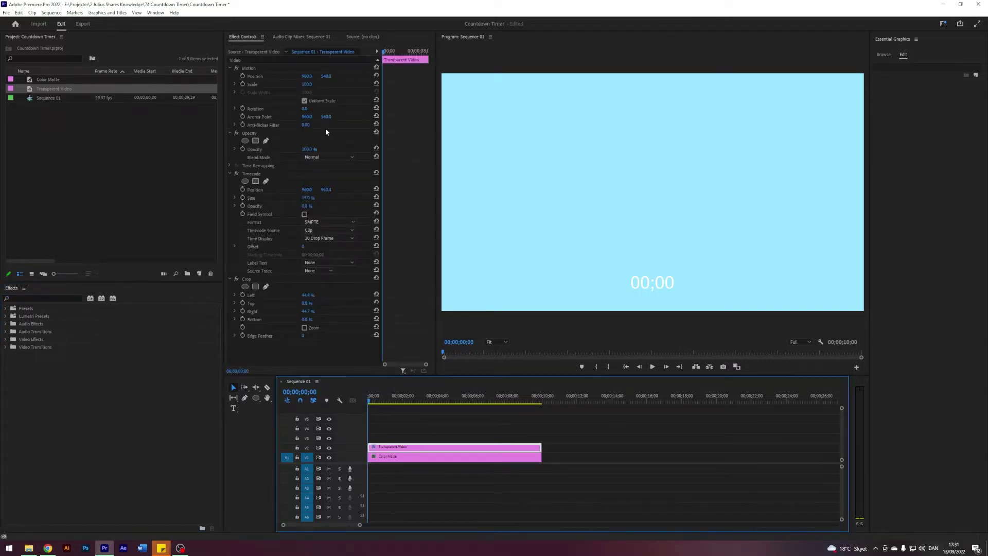
left_click(329, 190)
type("549")
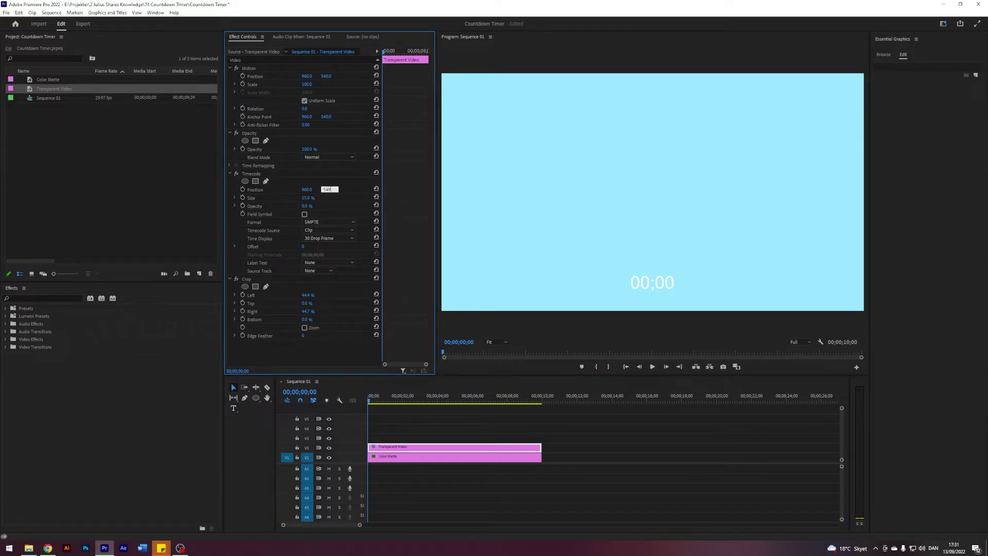
key("Return")
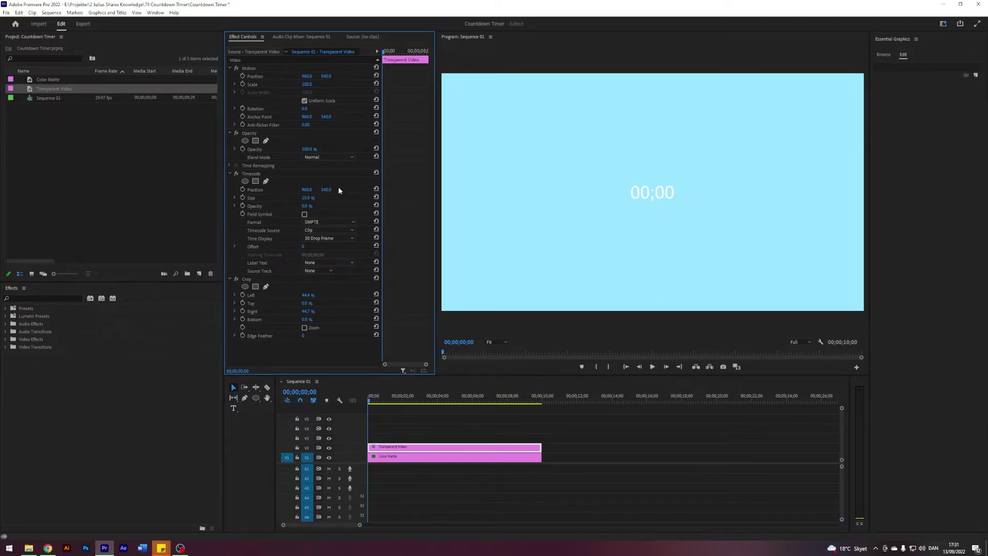
left_click_drag(308, 198, 313, 198)
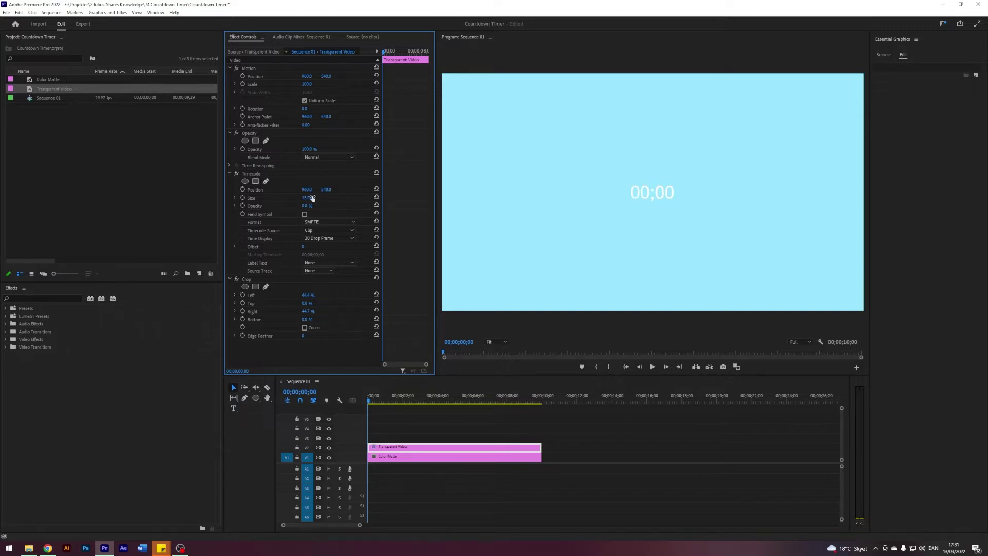
left_click_drag(313, 87, 313, 87)
left_click(307, 84)
type("200")
key("Return")
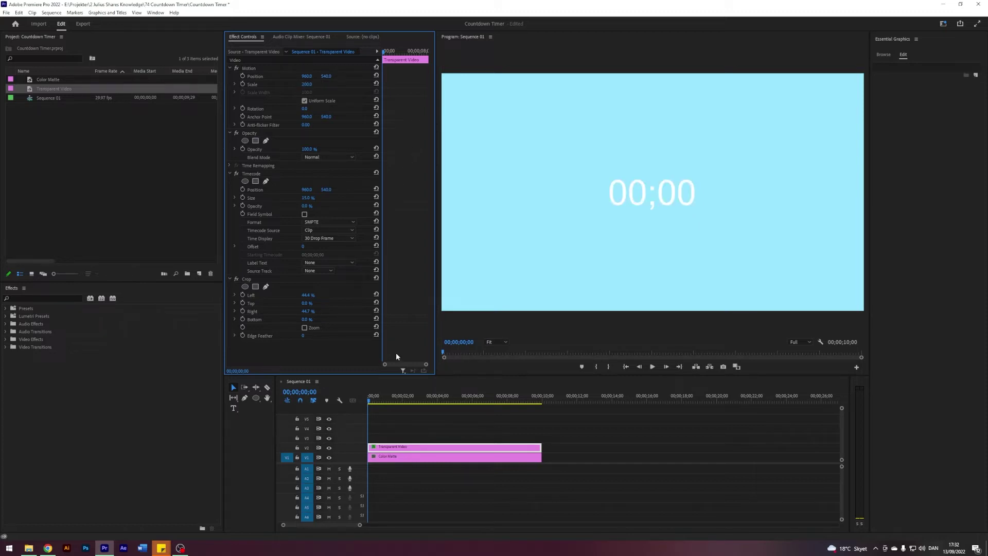
Step: Nest the Transparent Video clip into a nested sequence
right_click(391, 451)
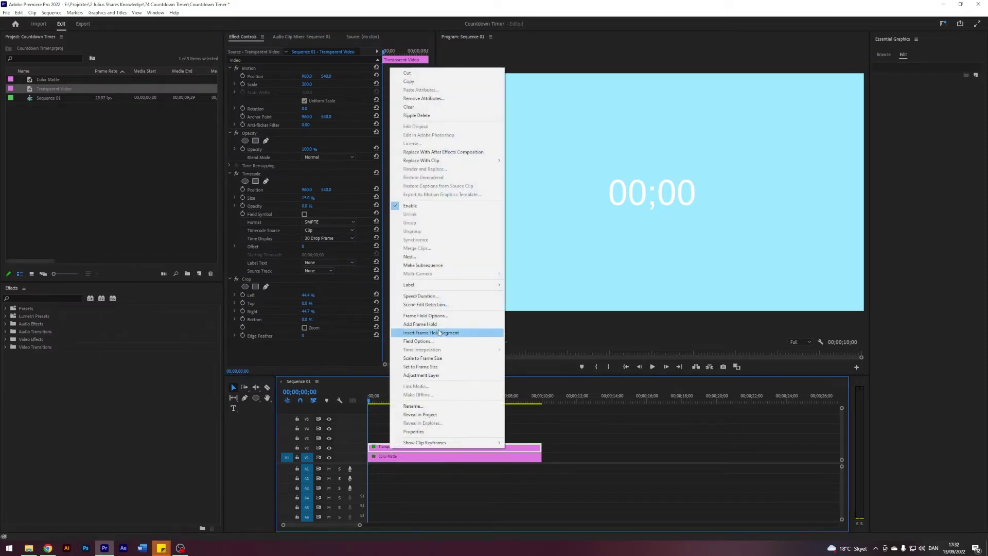
left_click(410, 257)
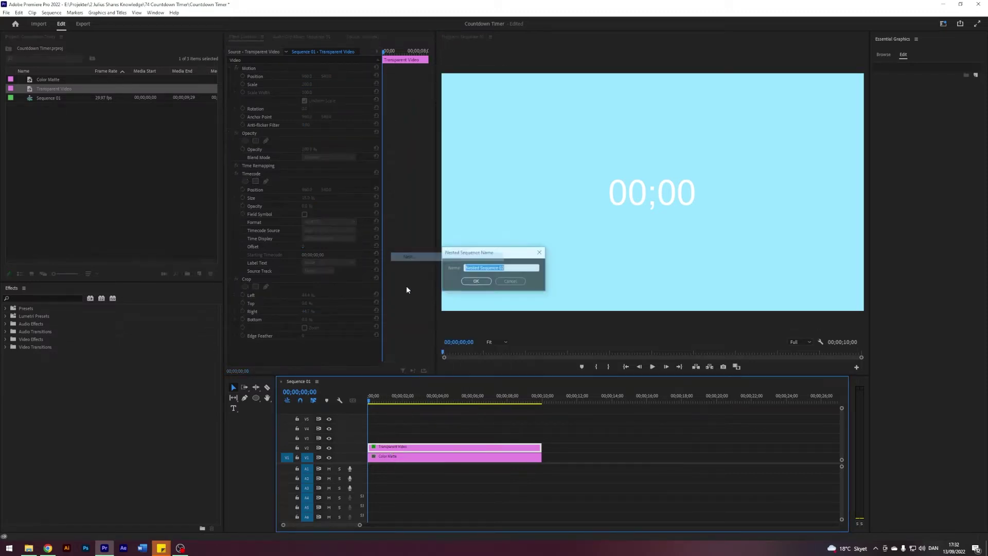
left_click(485, 281)
Step: Reverse the nested clip's speed so the counter counts down from 09
left_click(405, 448)
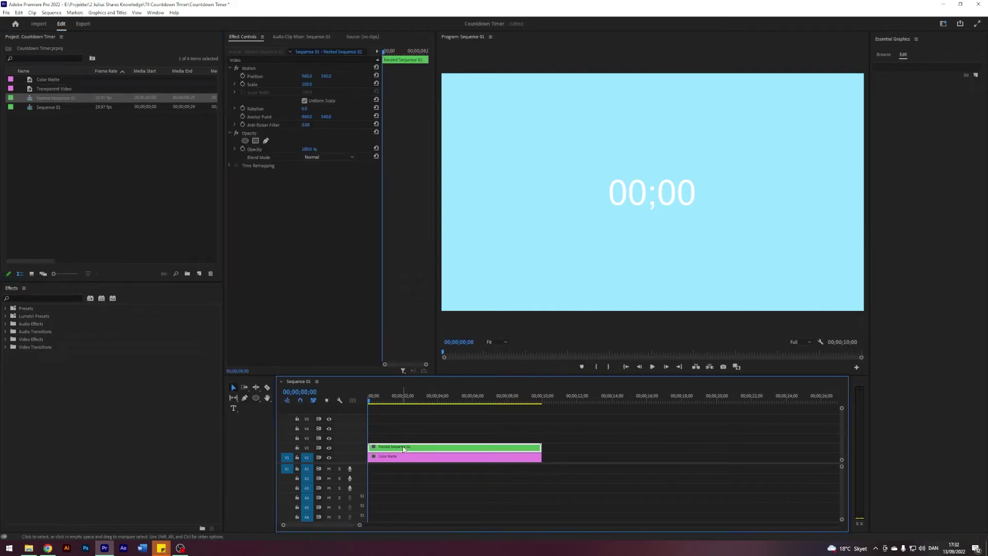
right_click(403, 447)
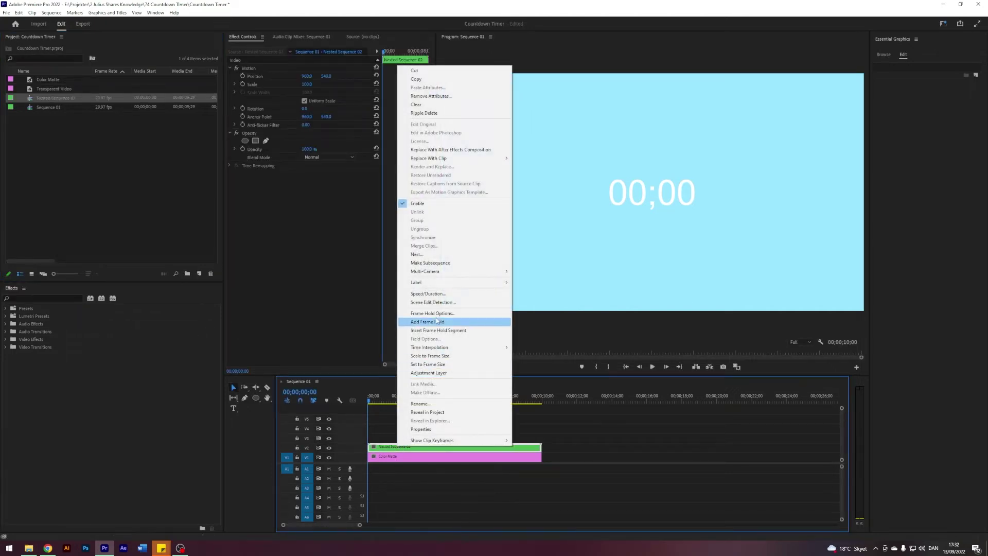
left_click(428, 294)
left_click(456, 272)
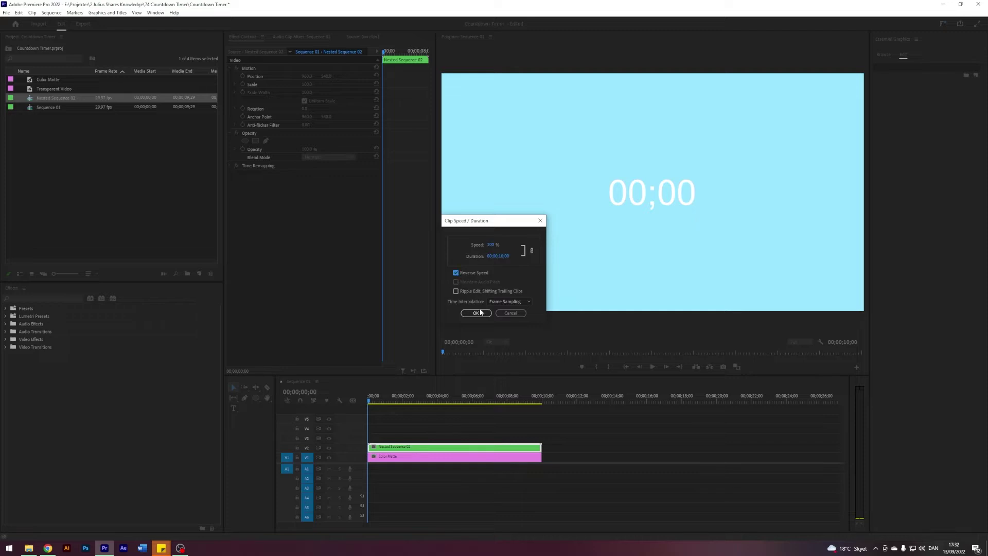
left_click(476, 313)
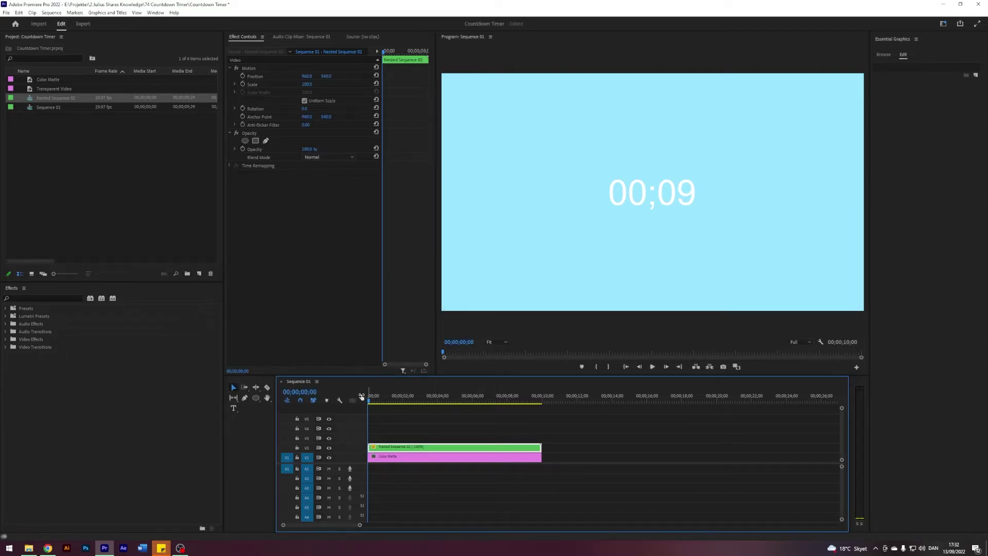
Step: Find the first frame showing 05 and trim the clip's start to it
left_click_drag(372, 405, 435, 397)
key("Right")
key("Right")
key("Right")
key("Right")
key("Right")
key("Right")
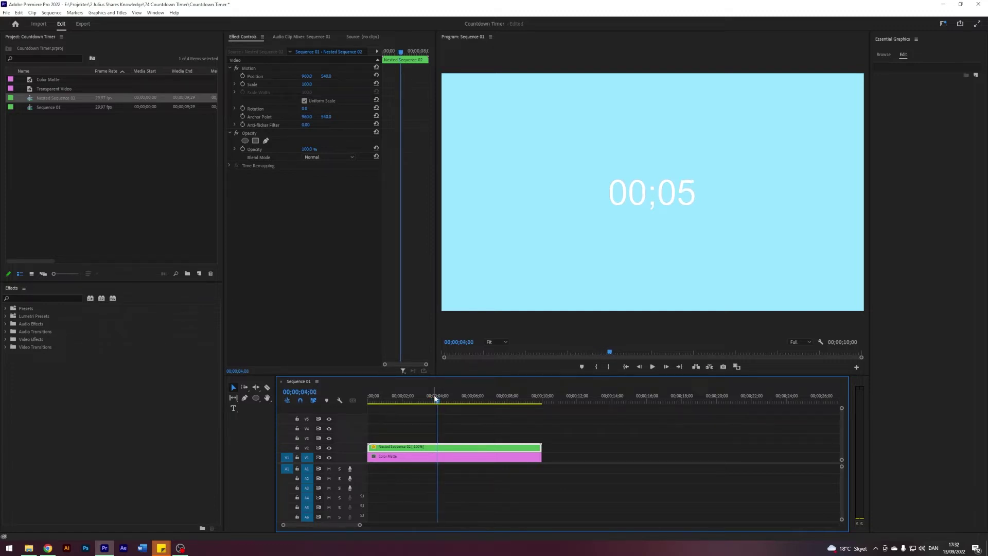
key("Left")
key("Right")
key("Left")
key("Right")
left_click_drag(369, 447, 442, 447)
Step: Play the trimmed countdown and park the playhead exactly on the five-second mark
key("Home")
key("space")
left_click_drag(399, 400, 456, 402)
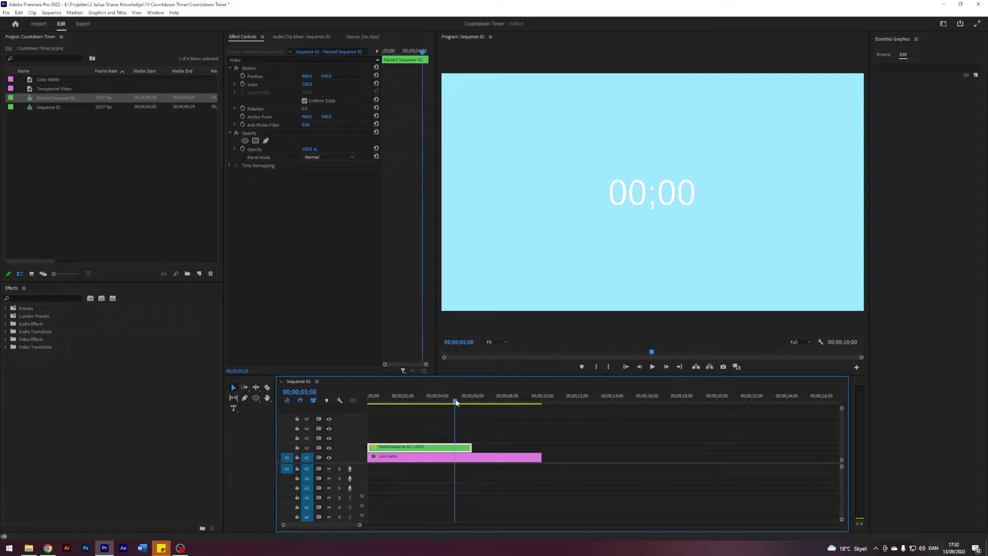
key("Left")
key("Left")
key("Right")
Step: Cut the counter clip at the five-second mark with the Razor tool
left_click(267, 387)
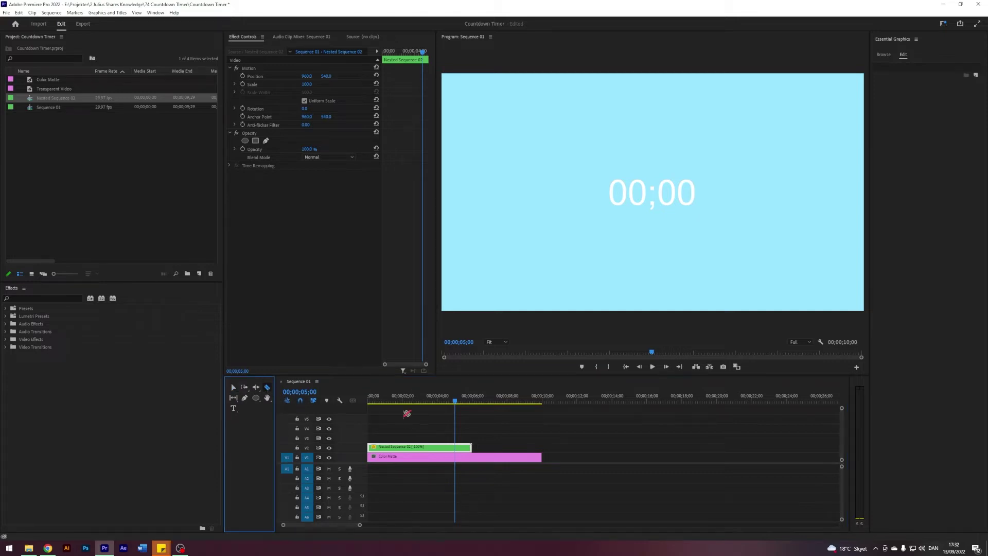
left_click(454, 446)
left_click(232, 387)
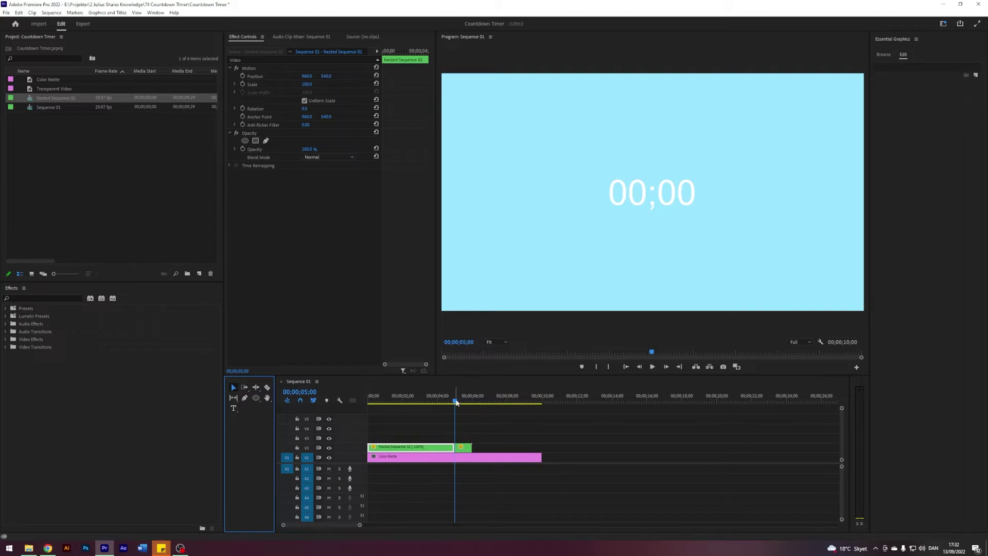
Step: Inspect Nested Sequence 02 by playing it, then return to Sequence 01
mouse_move(459, 404)
left_mouse_down()
mouse_move(444, 406)
mouse_move(480, 406)
mouse_move(462, 405)
left_mouse_up()
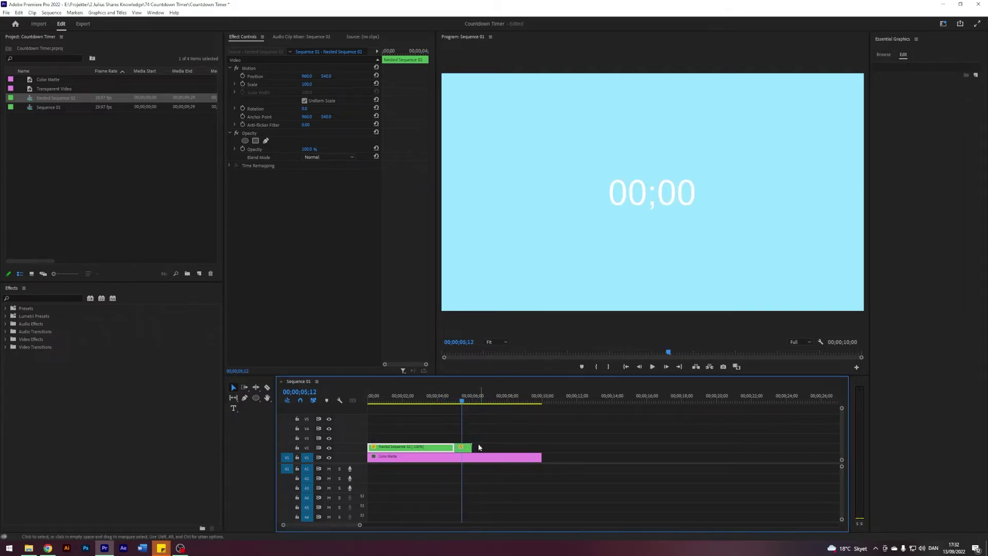
double_click(467, 450)
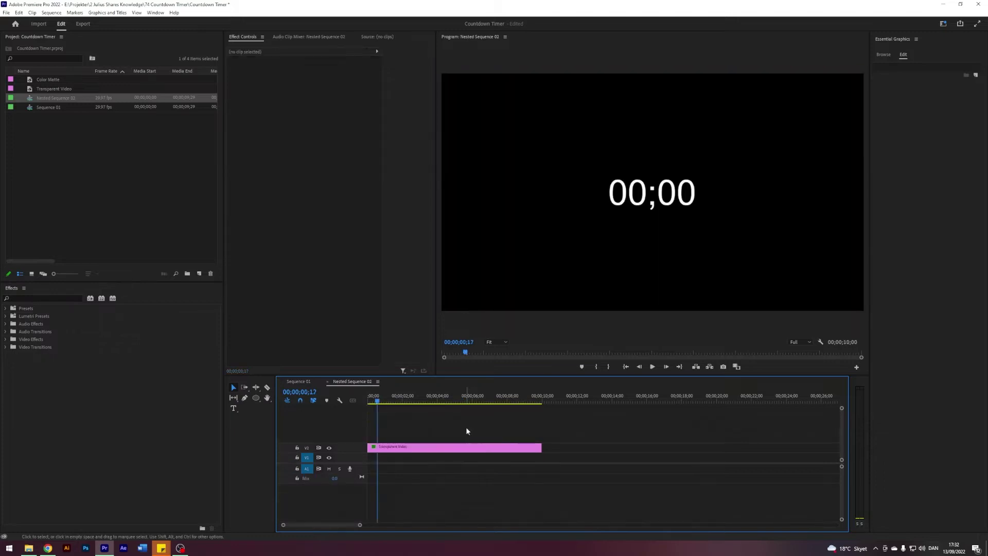
left_click(368, 400)
key("space")
left_click(298, 382)
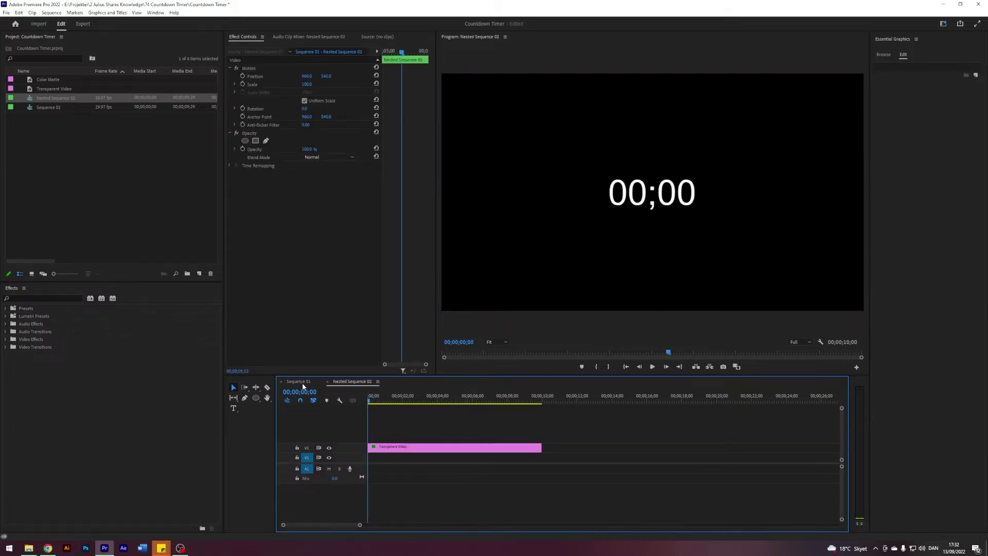
right_click(465, 449)
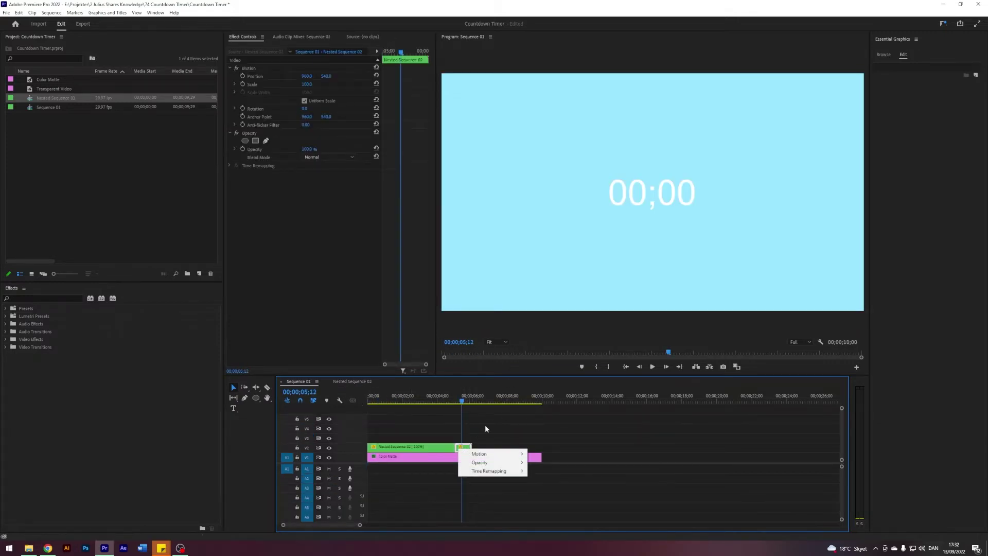
Step: Set the short final piece to 10% speed and trim its end to 00;00;10;00
left_click(485, 425)
left_click(467, 450)
right_click(467, 450)
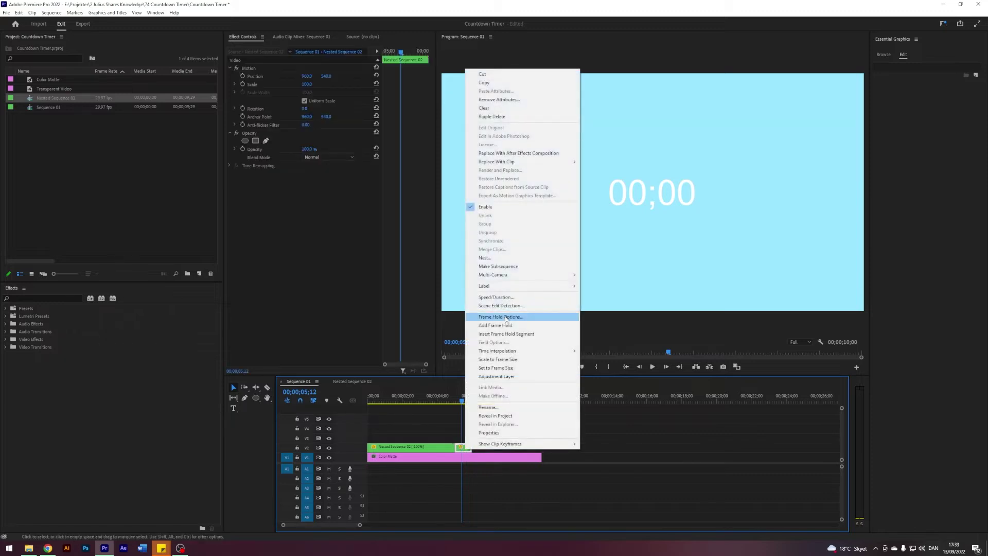
left_click(514, 293)
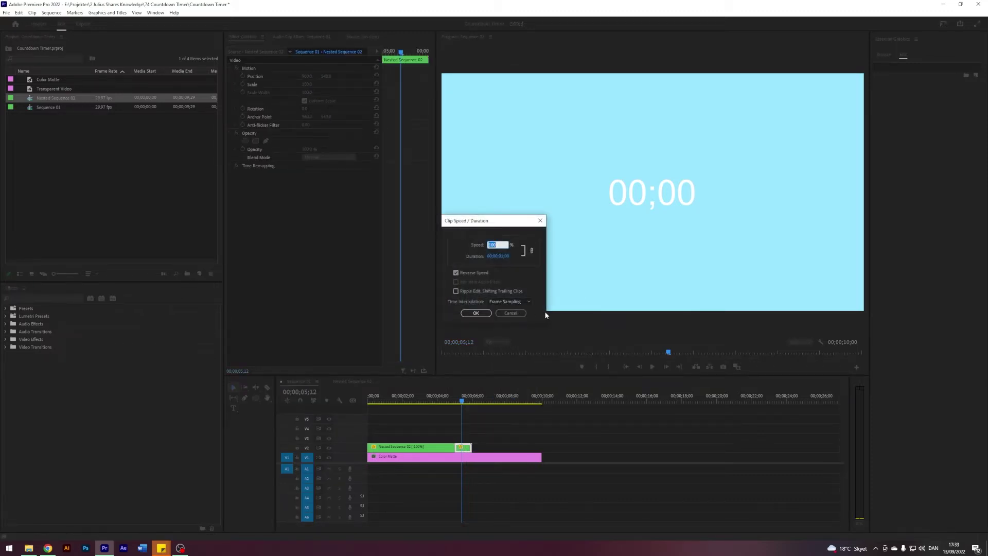
type("10")
key("Return")
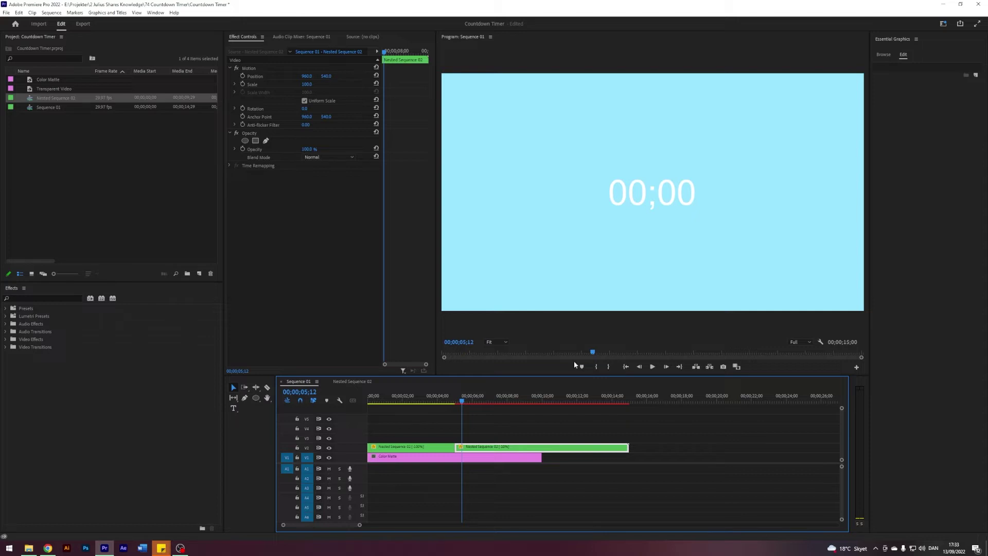
left_click_drag(628, 446, 543, 445)
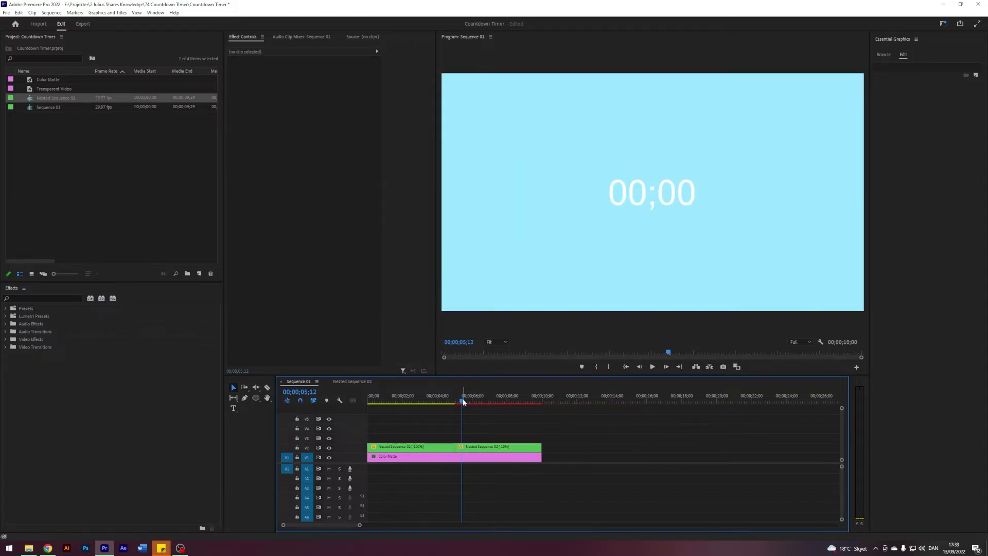
left_click_drag(463, 402, 358, 410)
Step: Draw an ellipse around the countdown numbers with the Ellipse tool
left_click(407, 401)
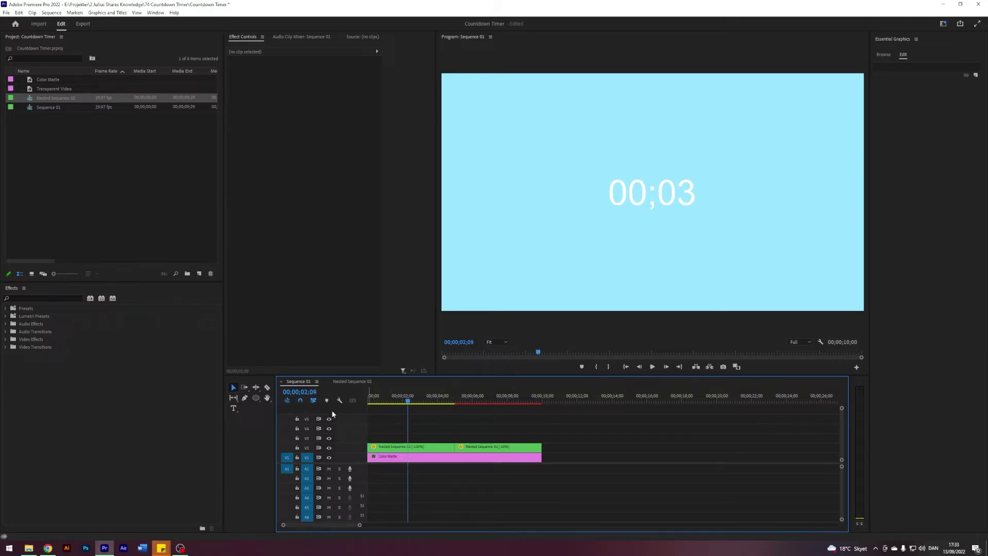
left_click(256, 398)
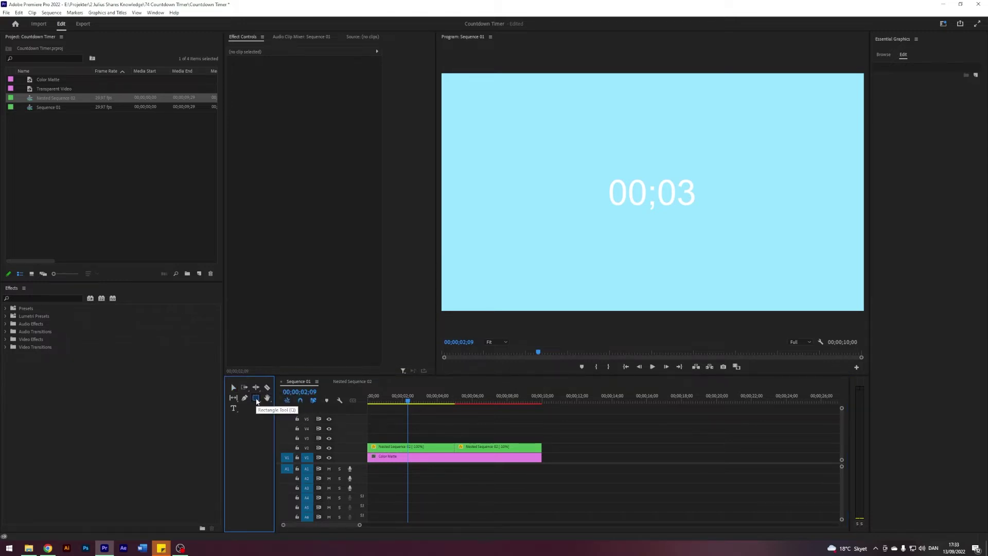
left_click(256, 401)
left_click(286, 406)
left_click_drag(589, 146, 725, 227)
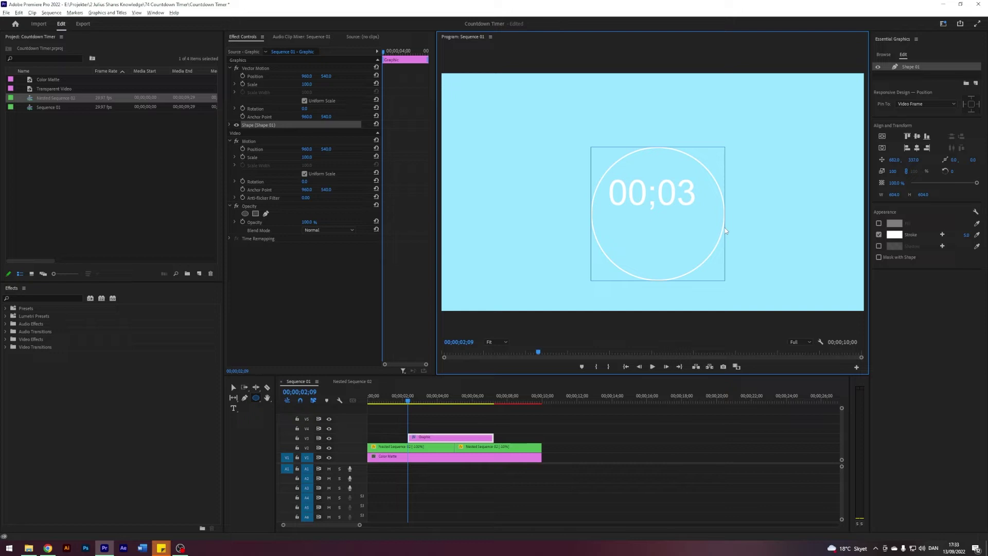
Step: Centre the circle horizontally and vertically, give it a 10 stroke, and leave fill off
left_click(233, 387)
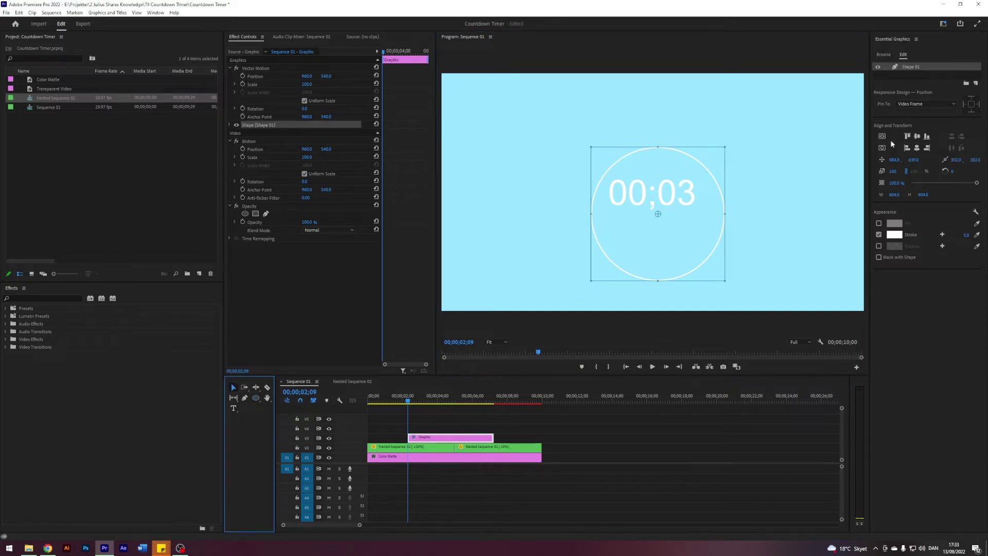
left_click(916, 148)
left_click(917, 136)
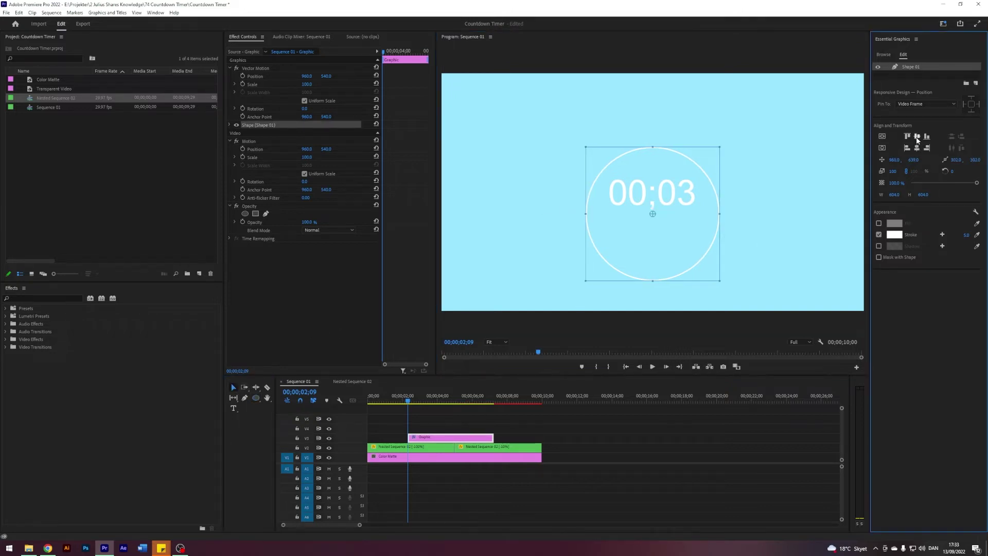
left_click(967, 236)
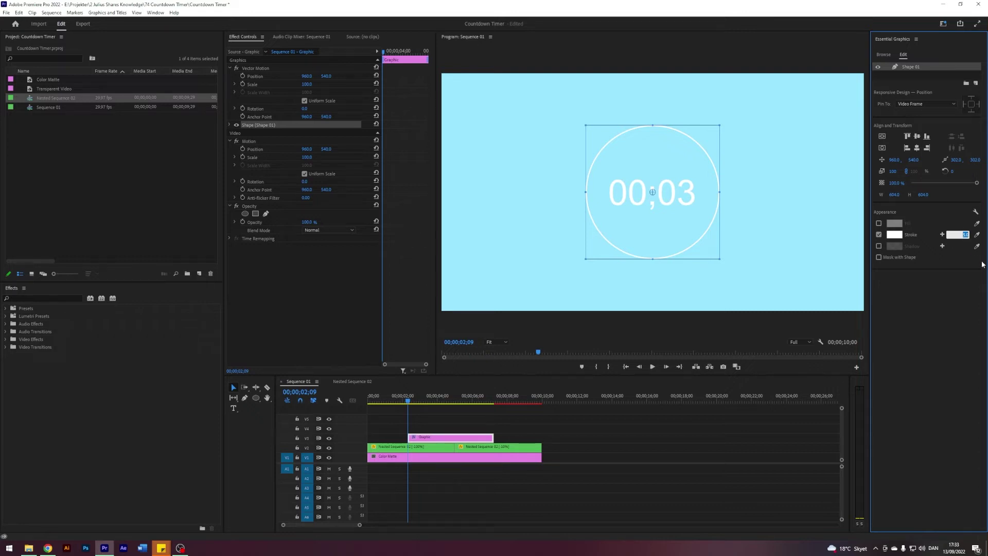
key("Return")
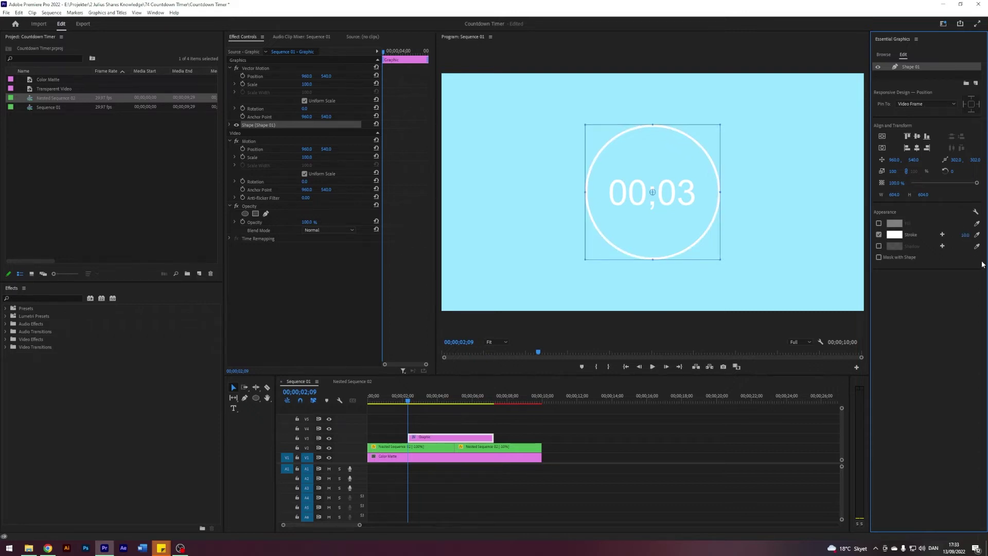
left_click(878, 223)
left_click(879, 223)
Step: Change the circle's outline colour to grey
left_click(893, 237)
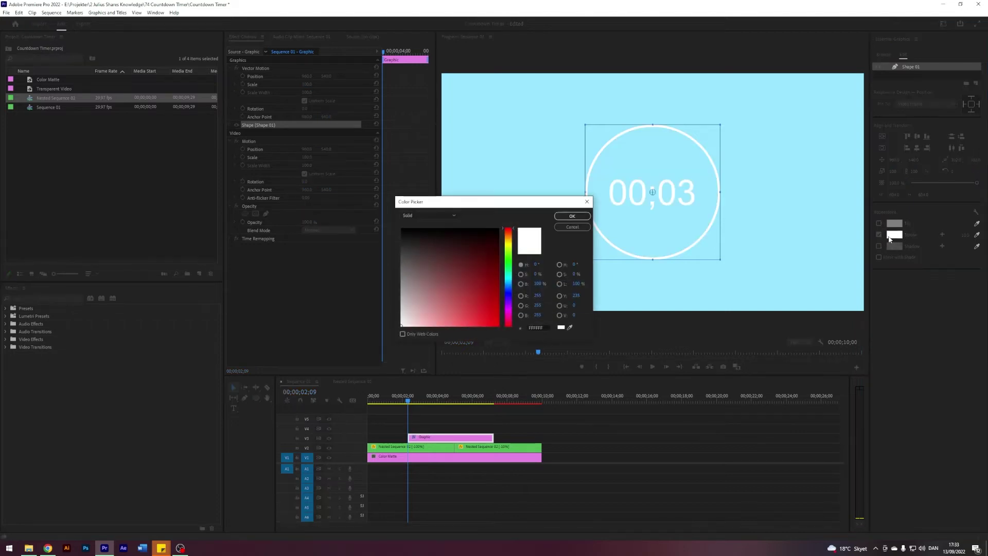
mouse_move(425, 273)
left_mouse_down()
mouse_move(390, 270)
mouse_move(378, 300)
left_mouse_up()
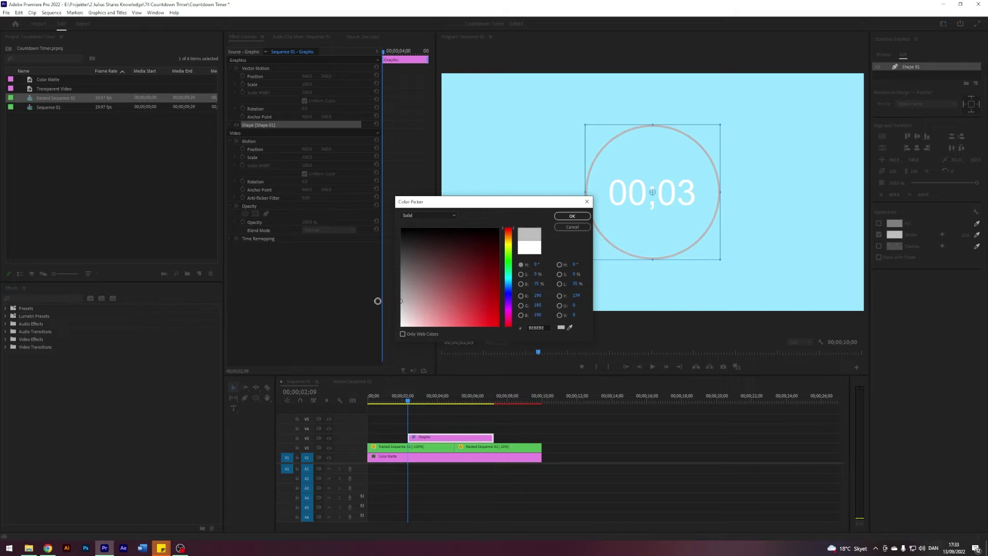
left_click(571, 220)
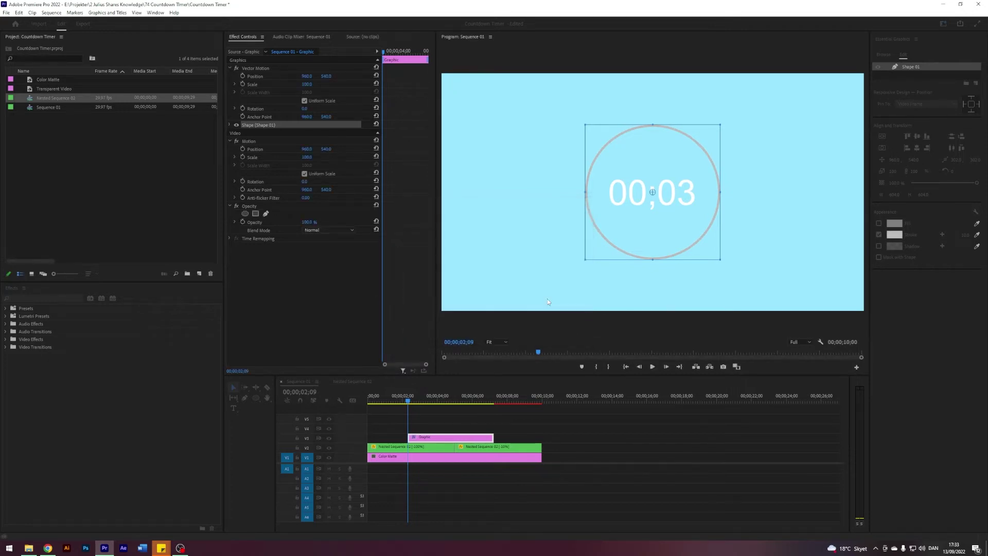
Step: Extend the circle's Graphic clip from 0 to the end of the clips below, then rewind to start
left_click_drag(409, 438, 338, 439)
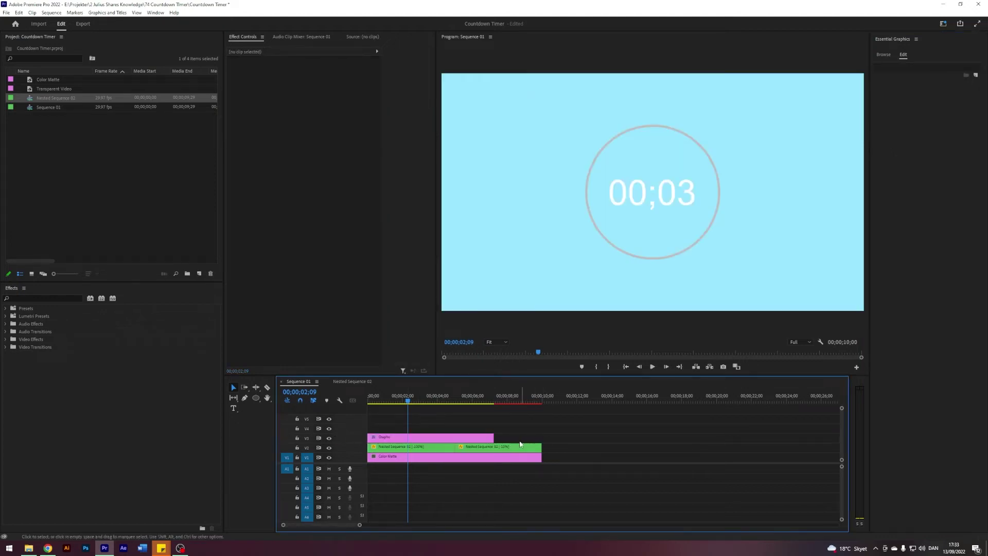
left_click_drag(494, 439, 549, 439)
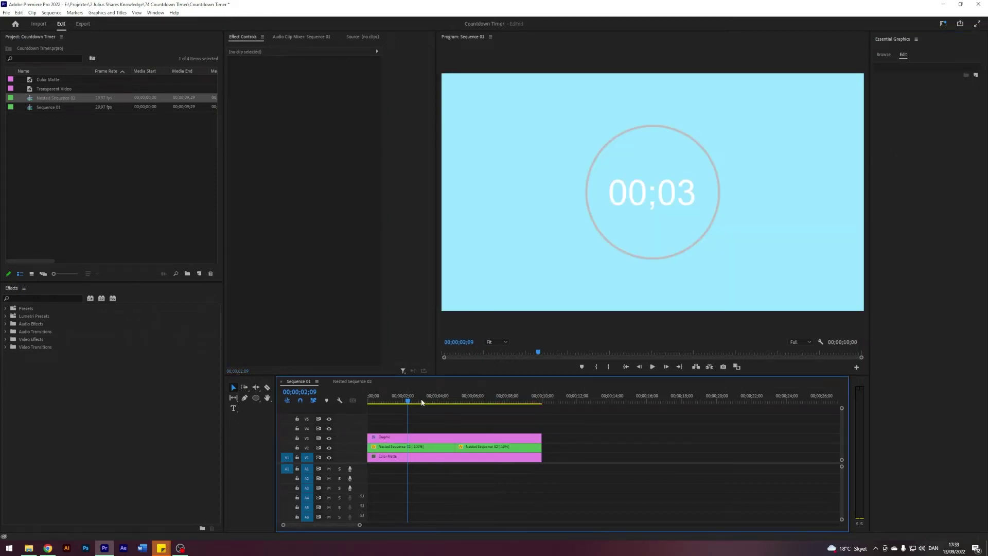
left_click_drag(408, 401, 350, 405)
Step: Restore the Shape 01 outline to white and duplicate the circle clip onto V4
left_click(409, 442)
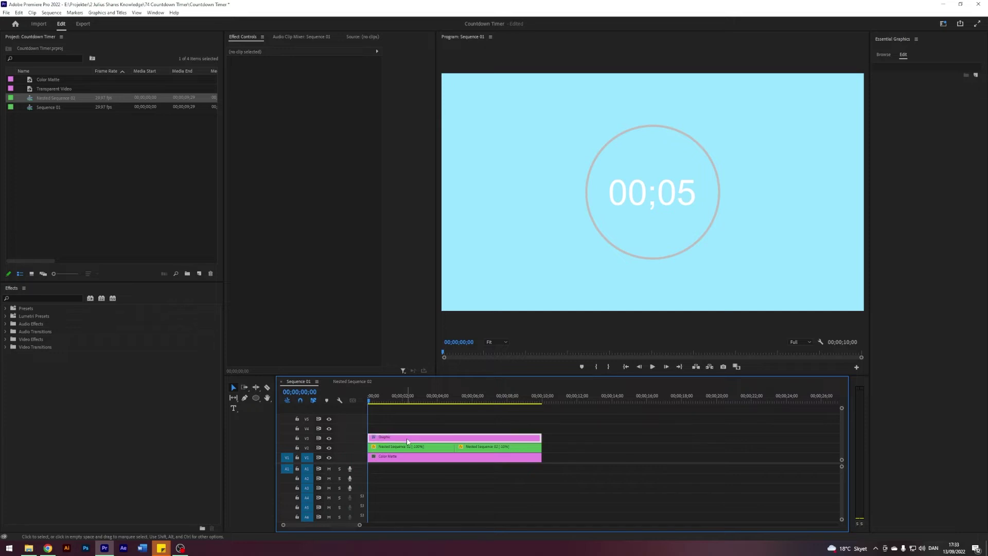
left_click(911, 67)
left_click(896, 236)
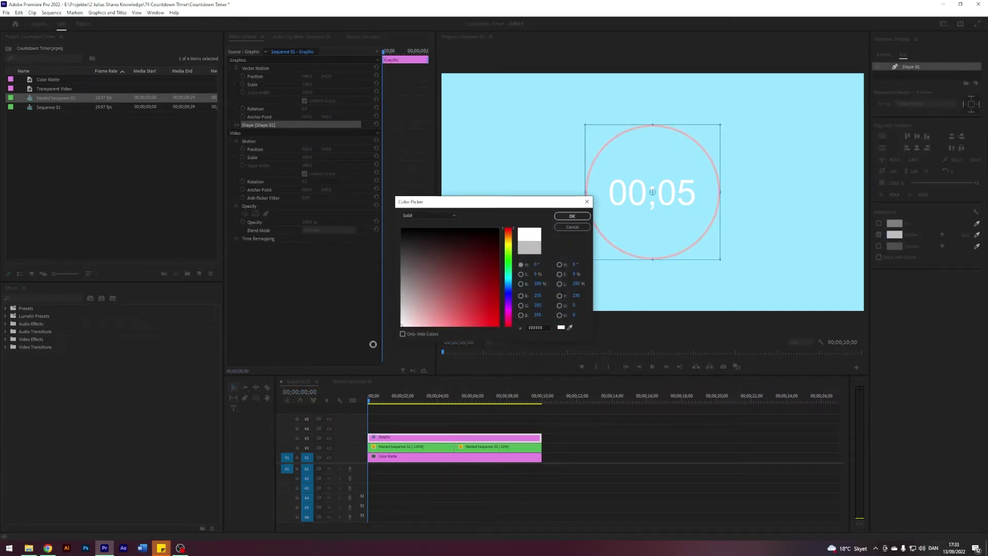
left_click(572, 216)
left_click(507, 425)
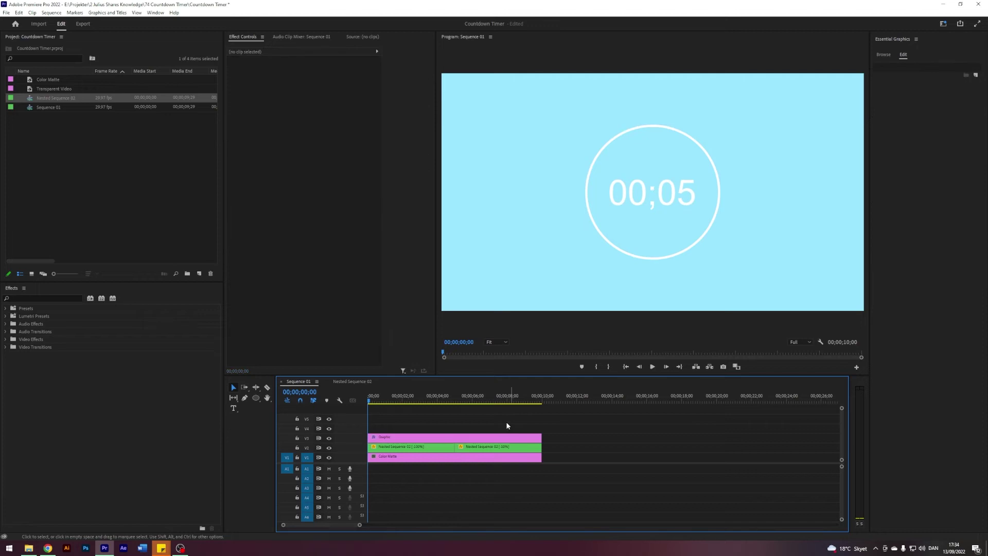
left_click_drag(380, 438, 382, 430)
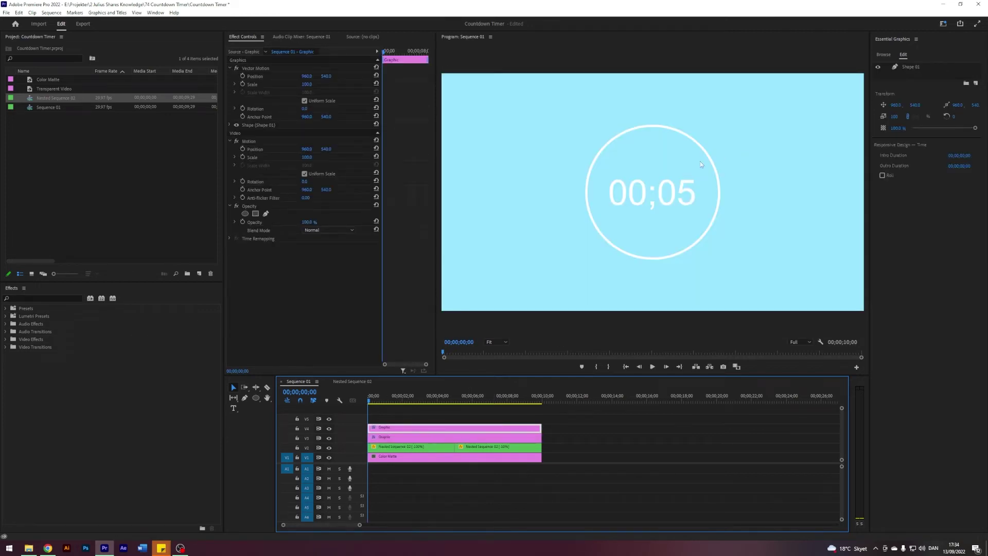
Step: Set the copied ring's Shape 01 stroke width to 25
left_click(913, 67)
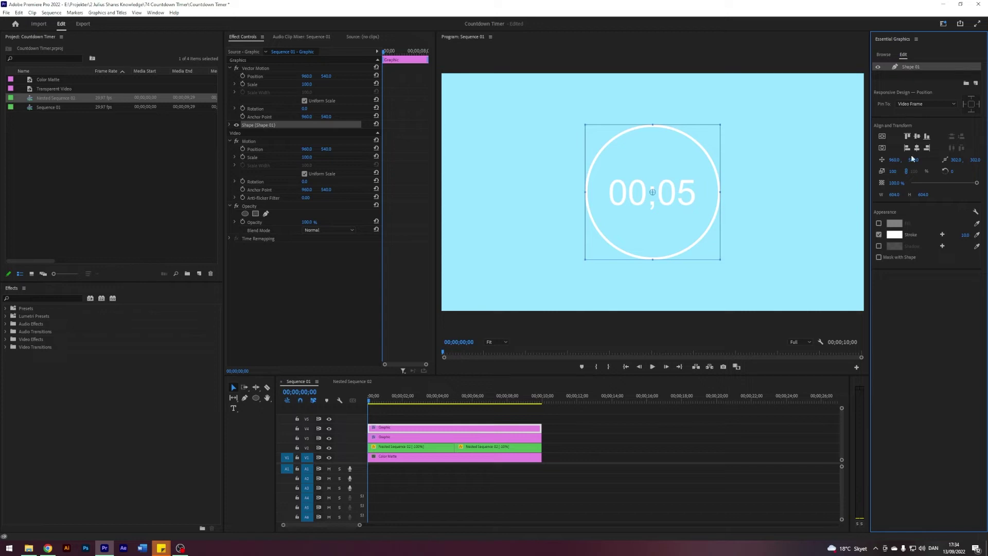
left_click(965, 234)
type("25")
key("Return")
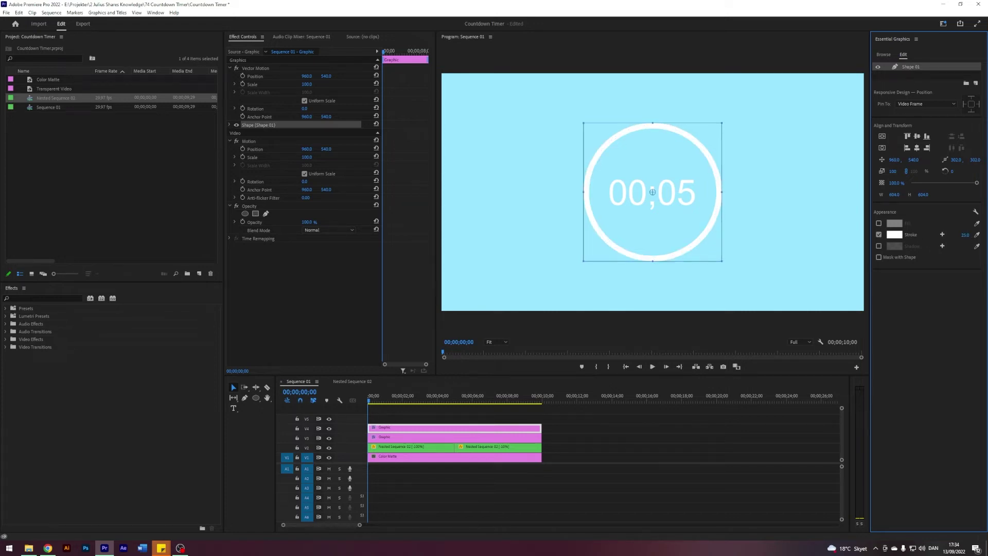
Step: Colour the copied ring's stroke pale pink in the Color Picker
left_click(894, 234)
left_click_drag(508, 291, 513, 278)
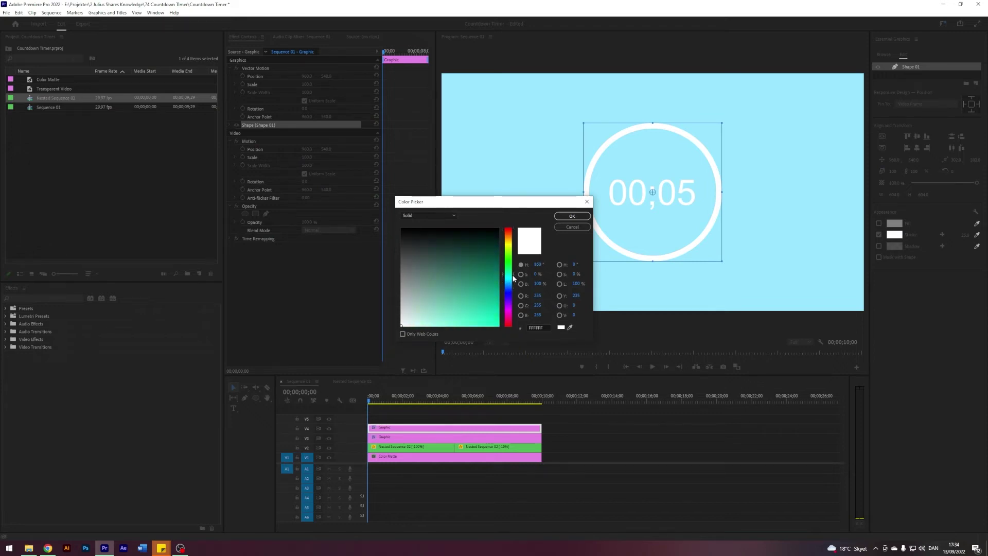
left_click_drag(455, 324, 436, 335)
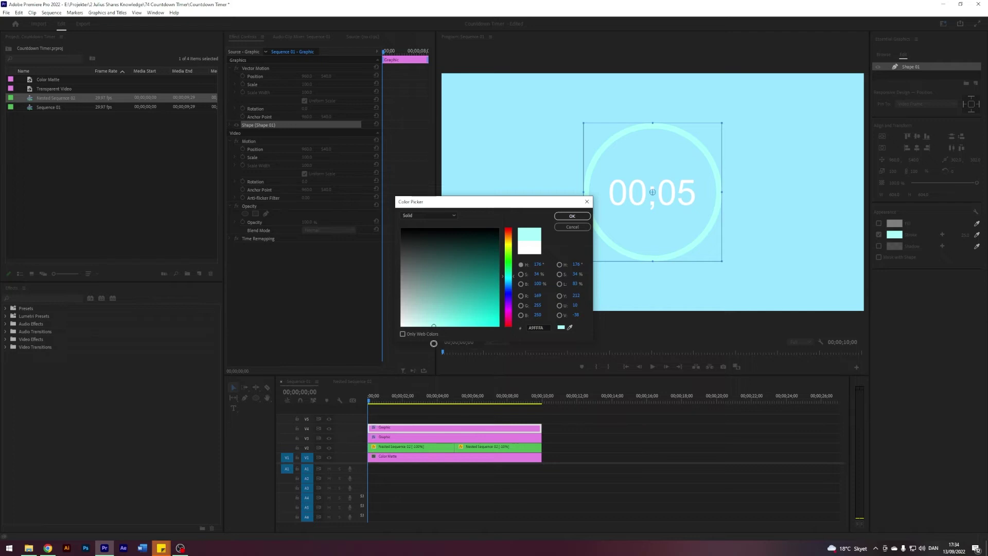
left_click(507, 314)
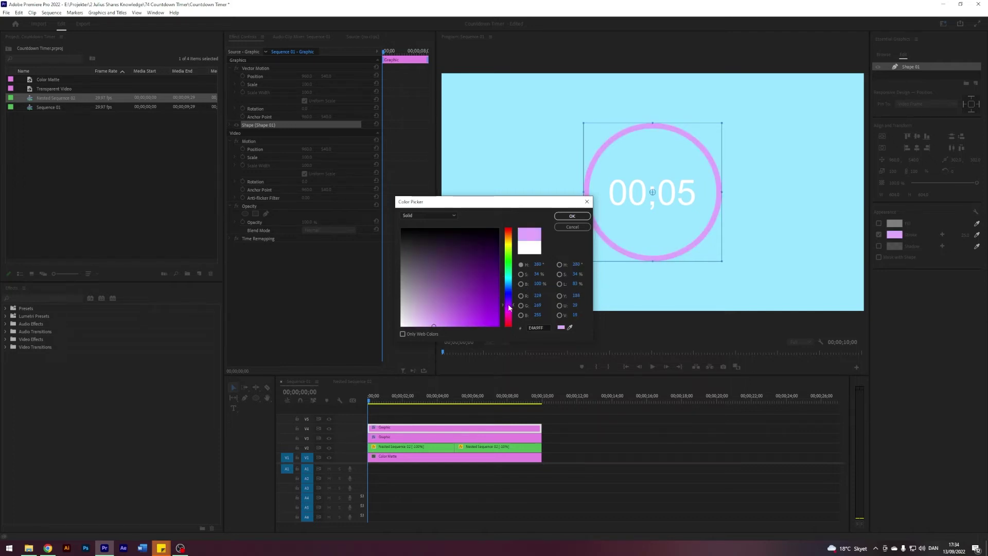
left_click_drag(441, 329, 422, 330)
left_click(568, 216)
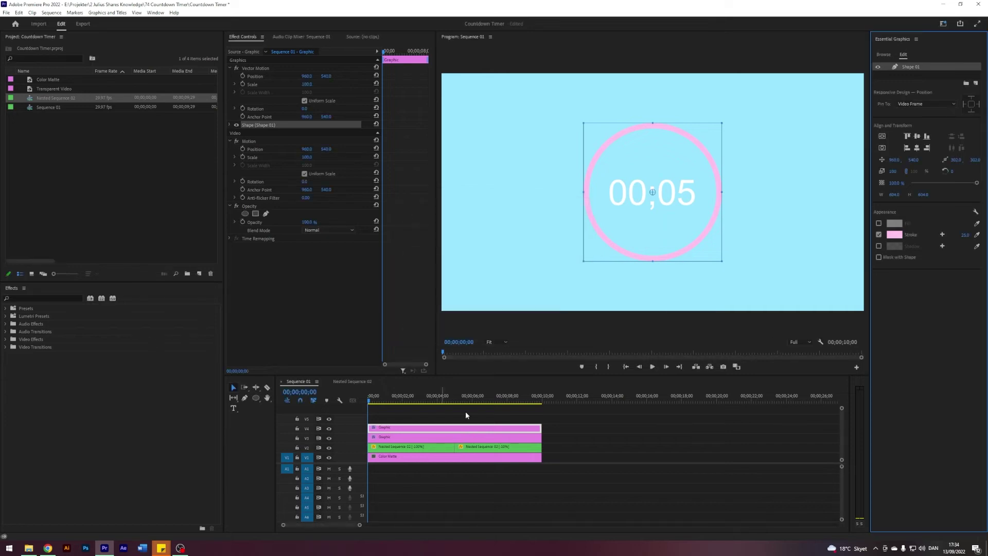
left_click(327, 432)
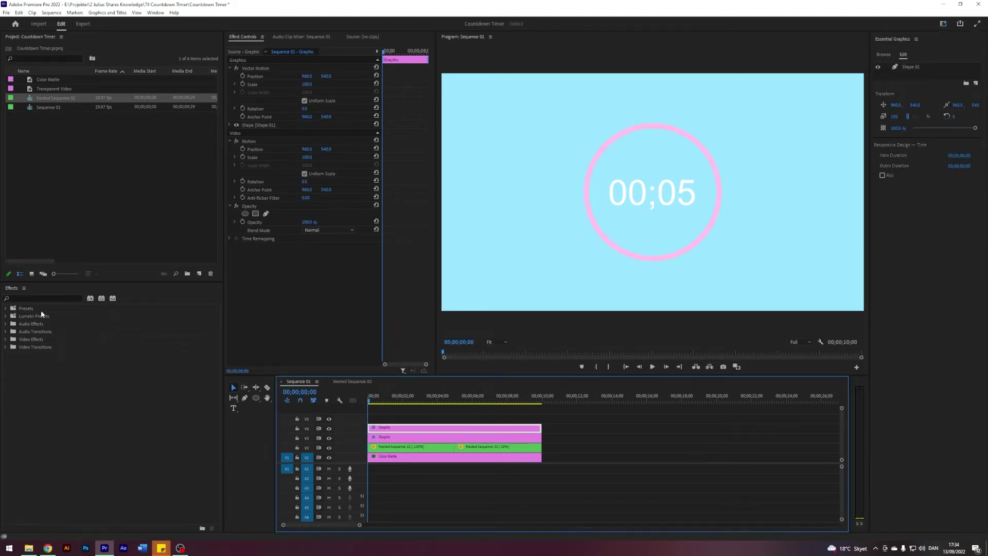
Step: Apply Radial Wipe to the top pink ring clip and partly wipe it away
left_click(30, 299)
type("radial wipe")
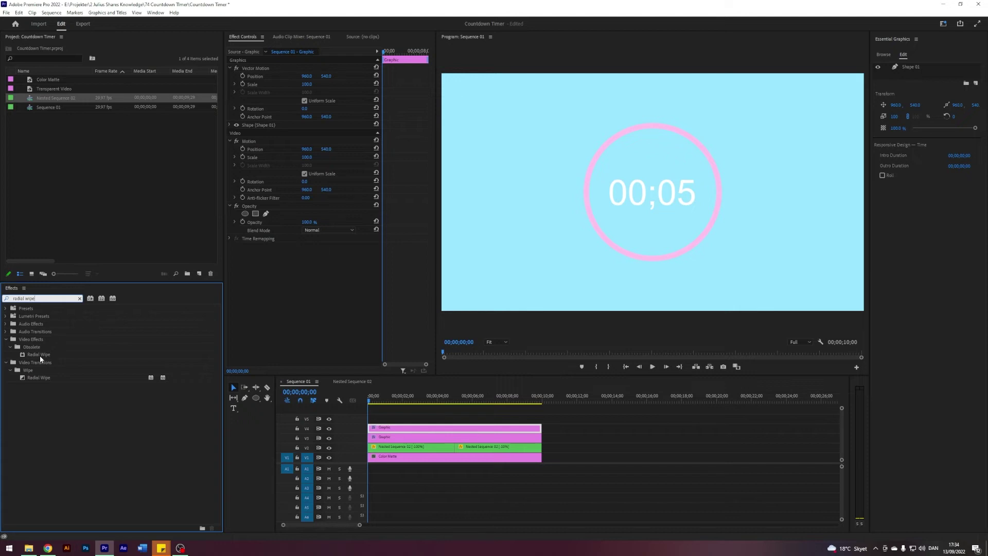
left_click_drag(38, 354, 386, 428)
left_click(80, 298)
left_click(387, 427)
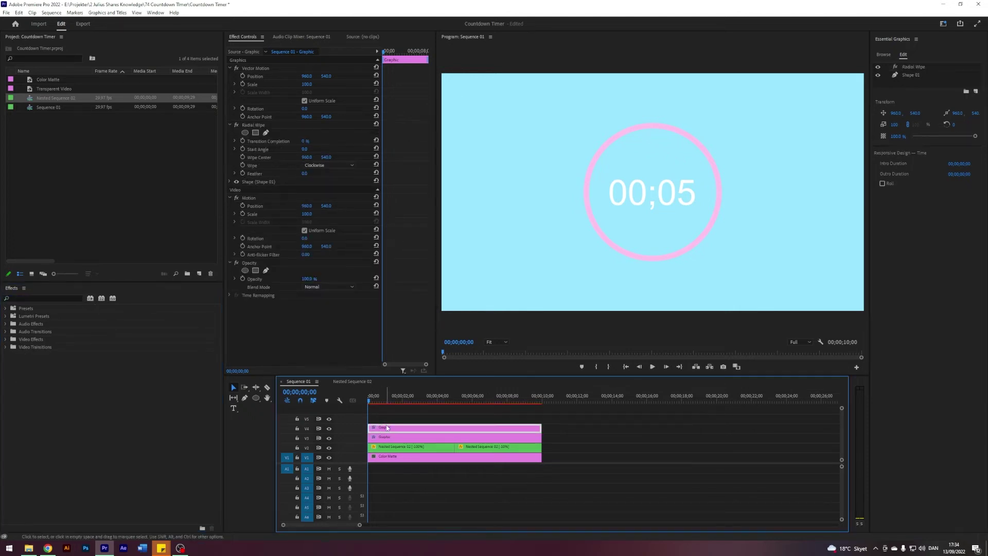
left_click_drag(305, 141, 277, 140)
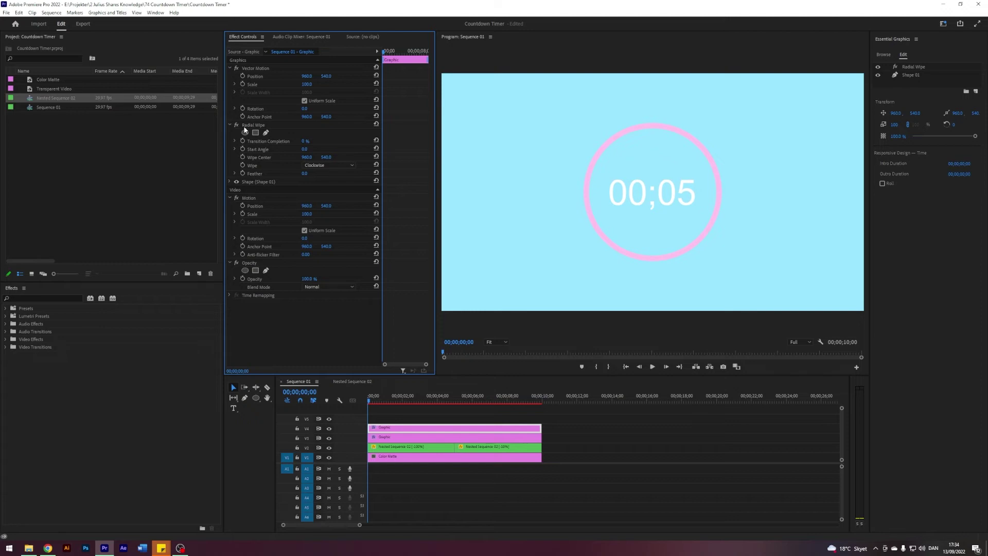
Step: Apply Radial Wipe to the Color Matte clip as well, preview it, and reselect the ring
left_click(37, 298)
type("radia")
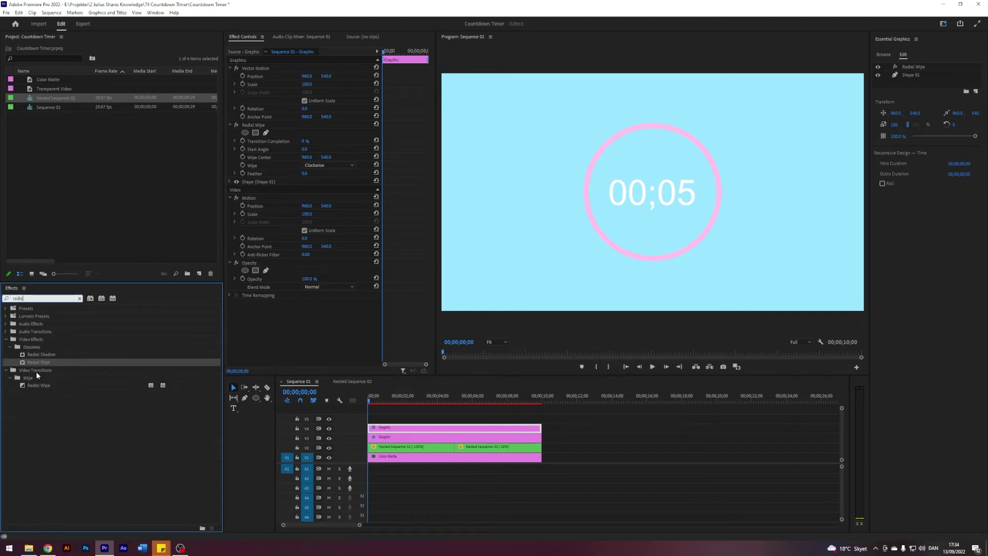
left_click_drag(37, 362, 419, 457)
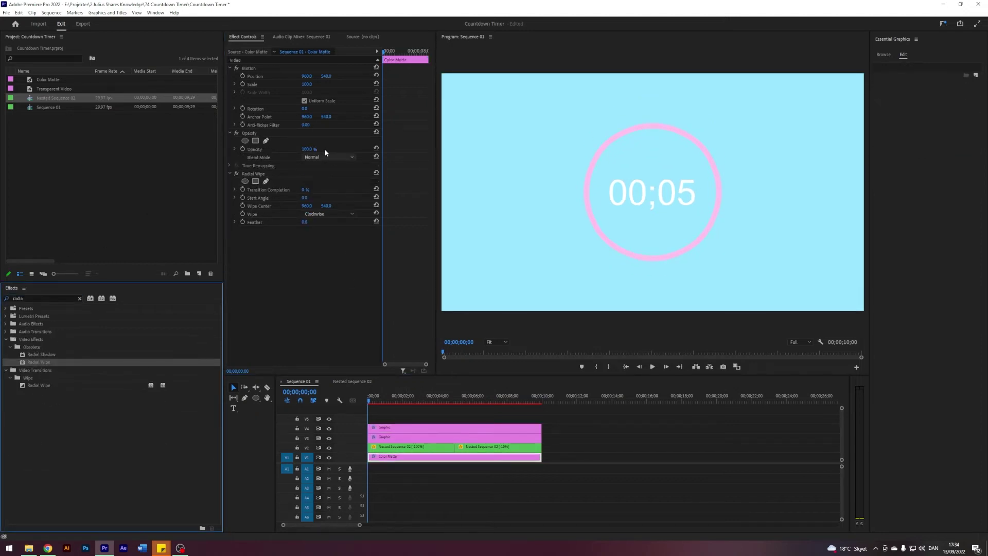
mouse_move(305, 189)
left_mouse_down()
mouse_move(354, 189)
mouse_move(308, 190)
left_mouse_up()
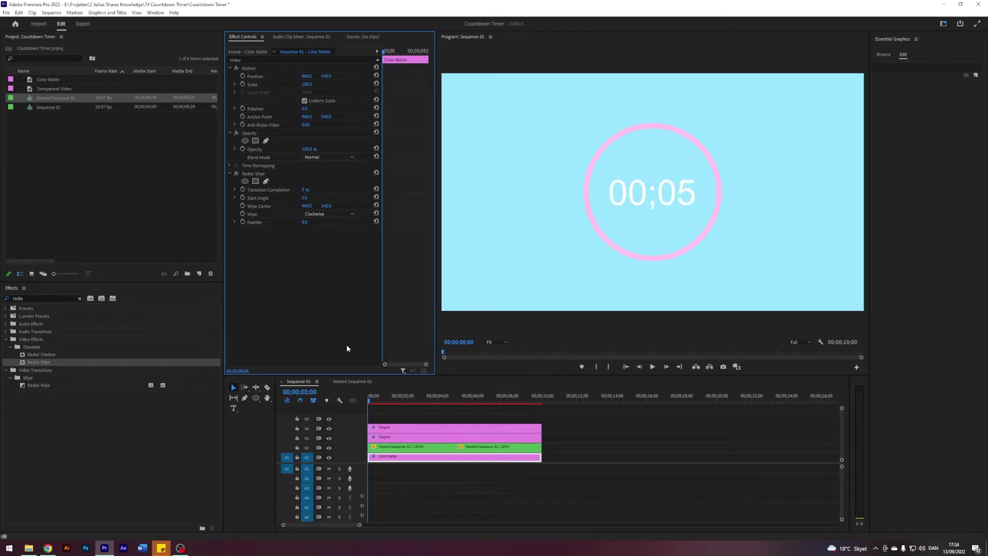
left_click(398, 430)
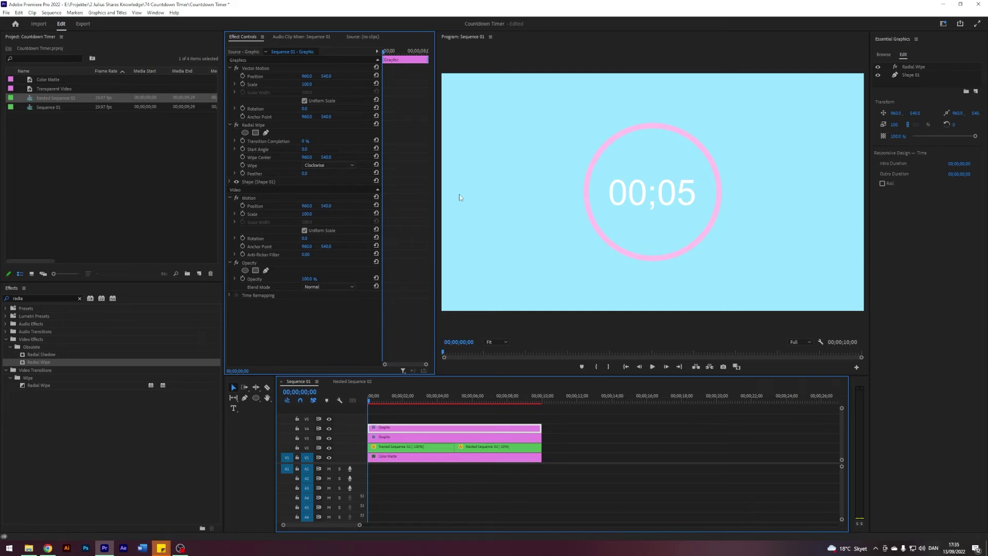
Step: Keyframe Transition Completion from 100% at 0 s to 0% at 5 s
left_click(304, 141)
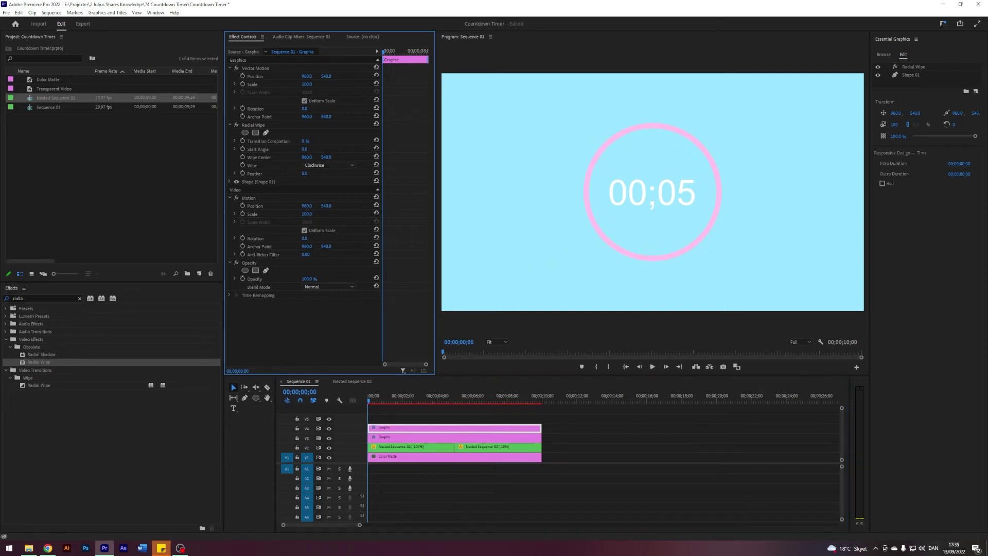
type("100")
key("Return")
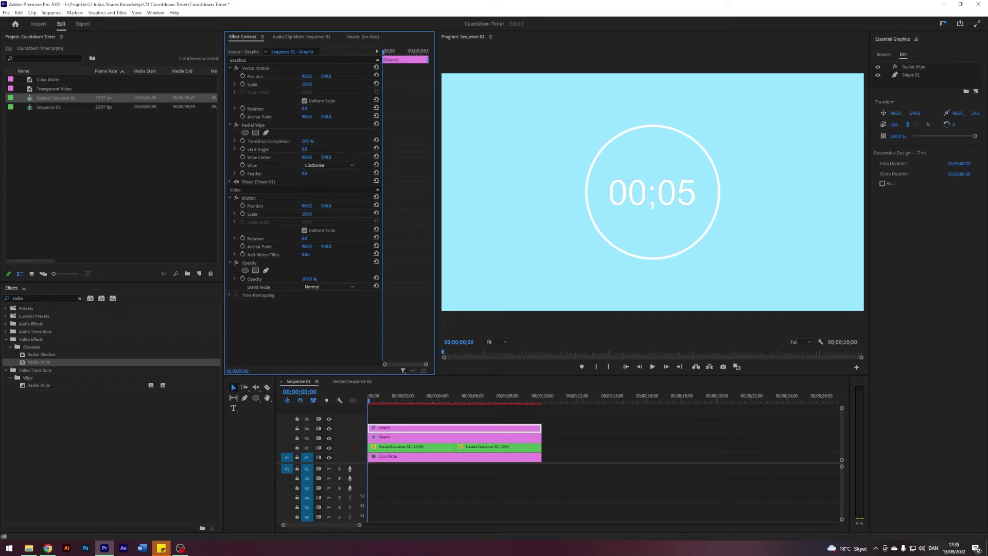
left_click(243, 142)
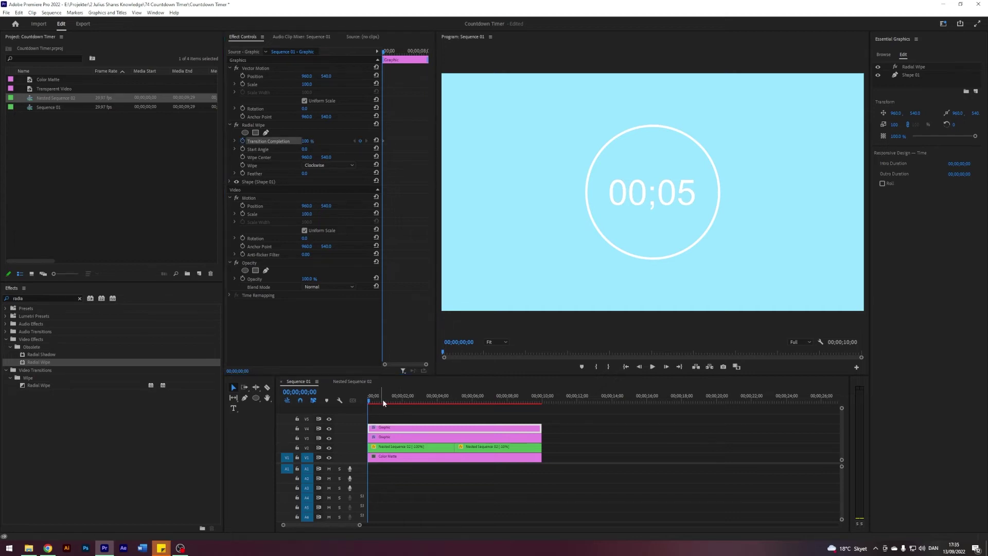
left_click_drag(383, 402, 449, 403)
left_click(475, 421)
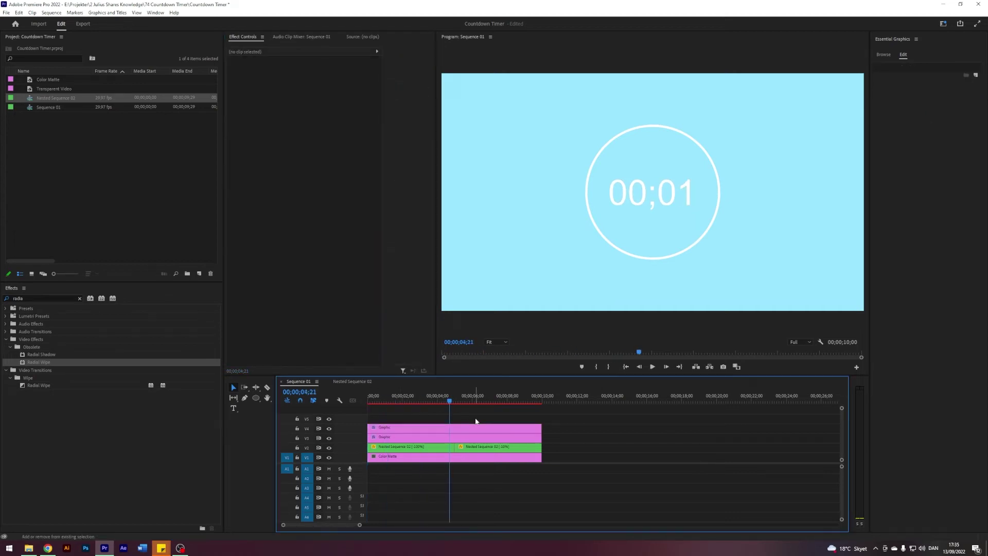
key("Down")
left_click(459, 428)
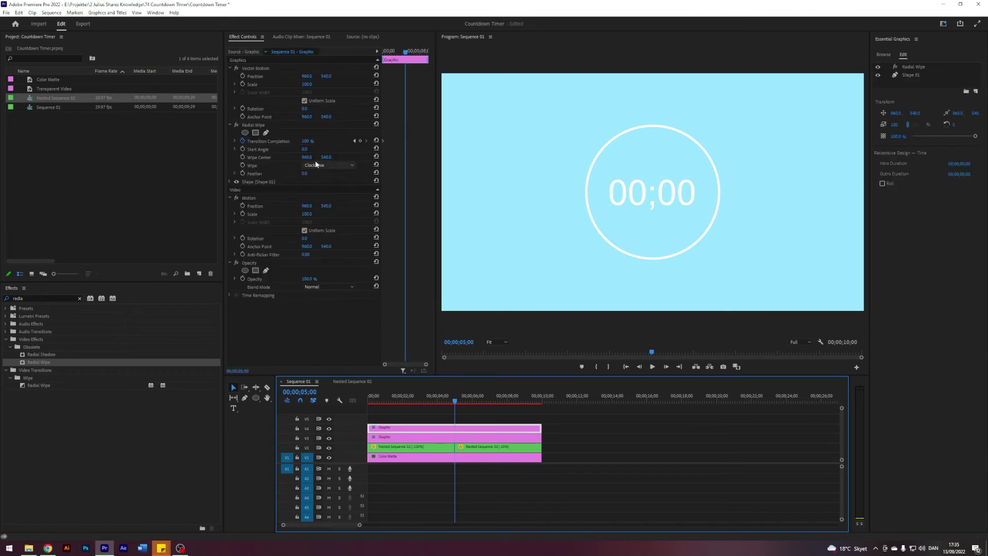
left_click_drag(307, 141, 257, 141)
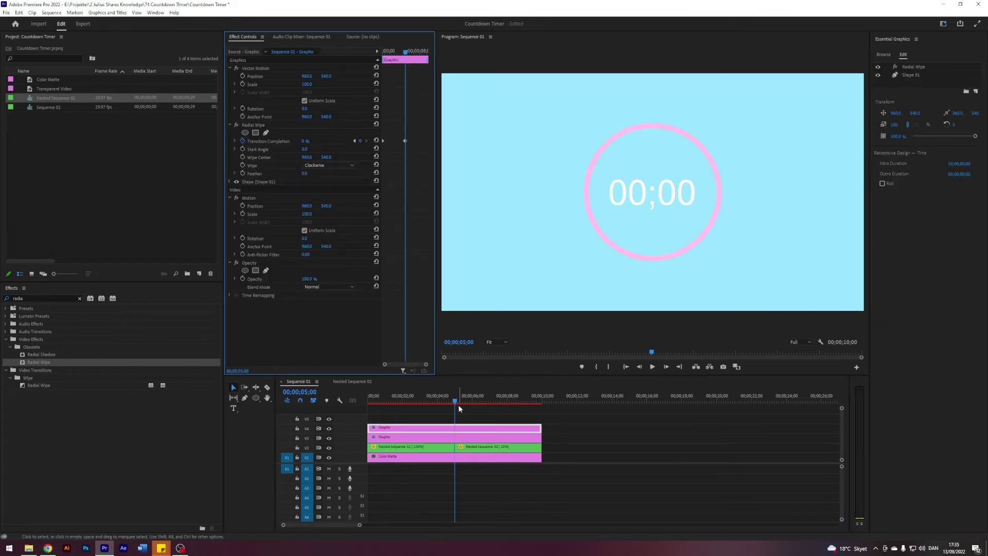
mouse_move(457, 405)
left_mouse_down()
mouse_move(359, 399)
mouse_move(448, 400)
left_mouse_up()
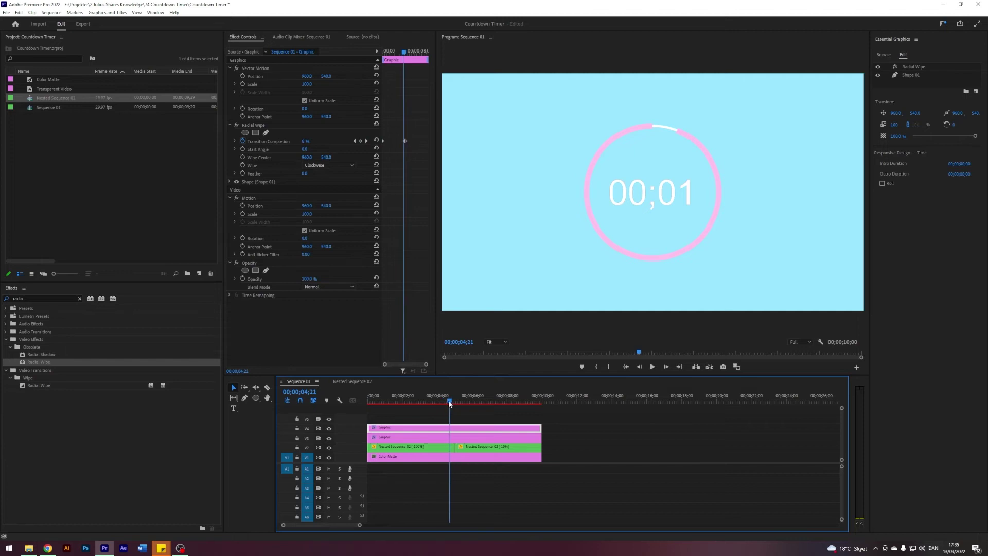
Step: Set the wipe to Counterclockwise with Feather 10, then return to the sequence start
left_click(324, 166)
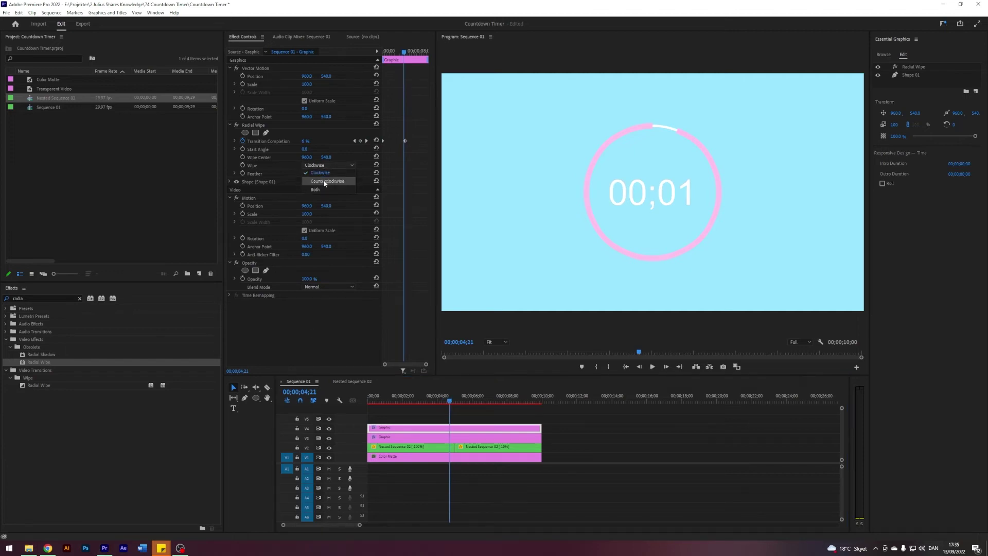
left_click(323, 180)
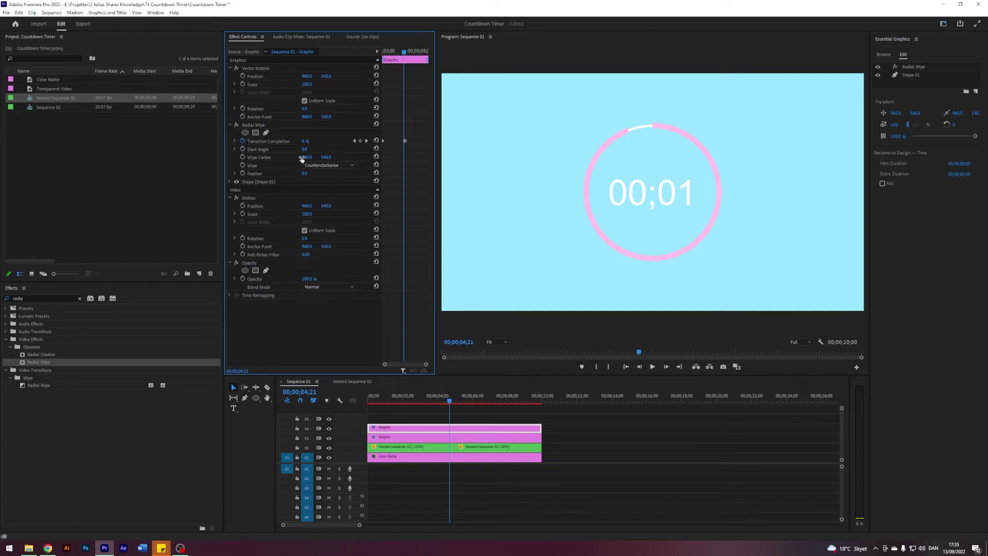
left_click(313, 171)
type("10")
key("Return")
left_click(588, 429)
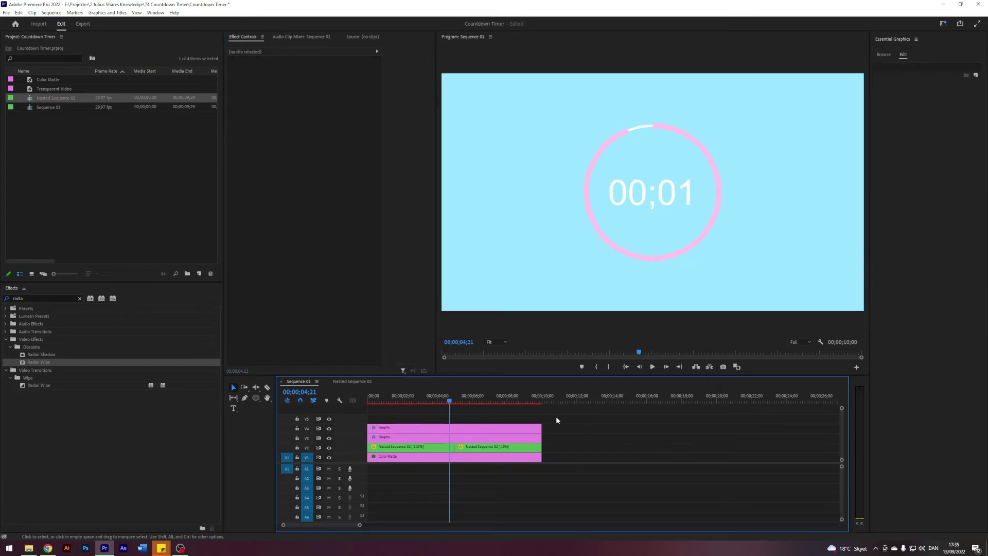
key("Home")
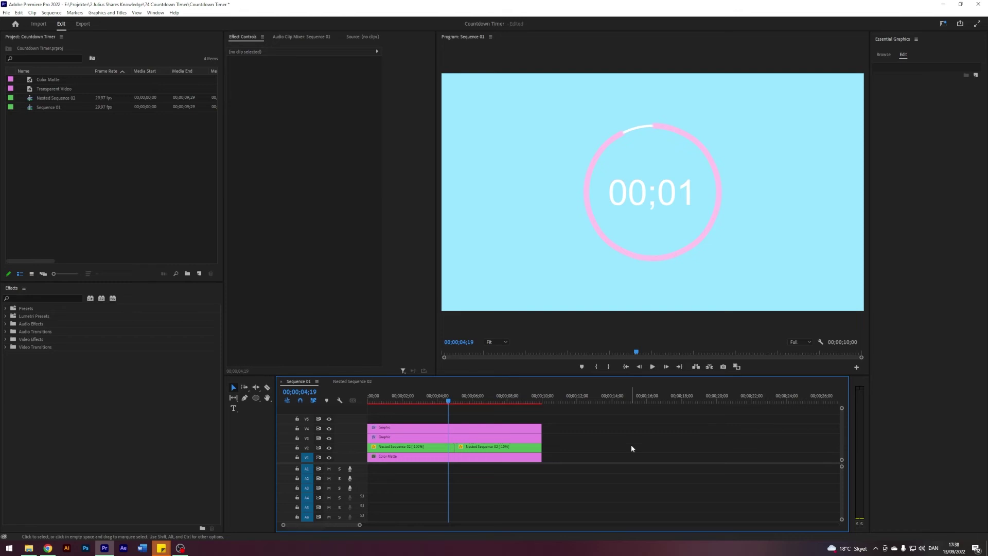
mouse_move(453, 401)
left_mouse_down()
mouse_move(510, 403)
mouse_move(446, 403)
left_mouse_up()
mouse_move(433, 401)
left_mouse_down()
mouse_move(478, 401)
mouse_move(446, 404)
left_mouse_up()
Step: Nest the selected countdown clips into one sequence and play it back
left_click_drag(499, 420, 419, 450)
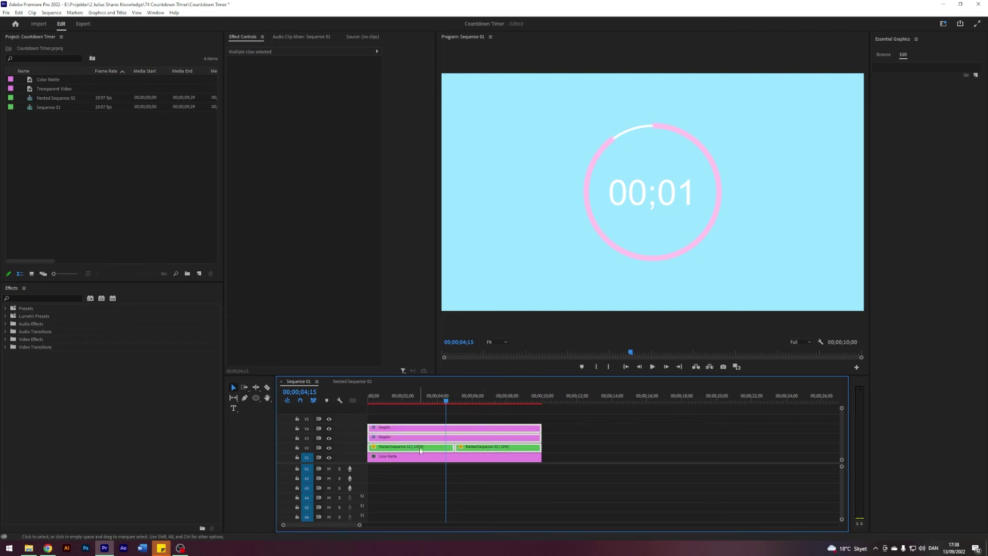
right_click(420, 450)
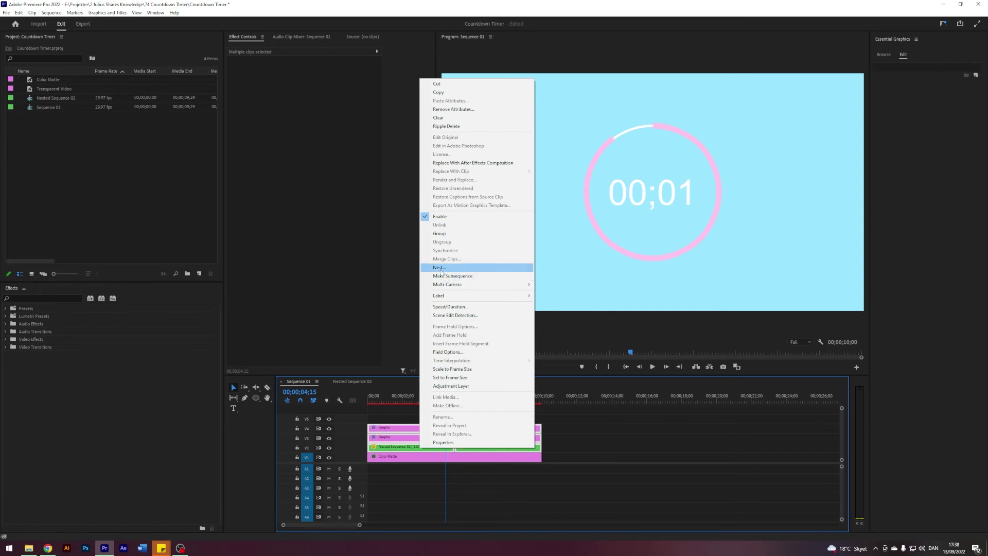
left_click(438, 267)
left_click(477, 282)
left_click(489, 431)
key("space")
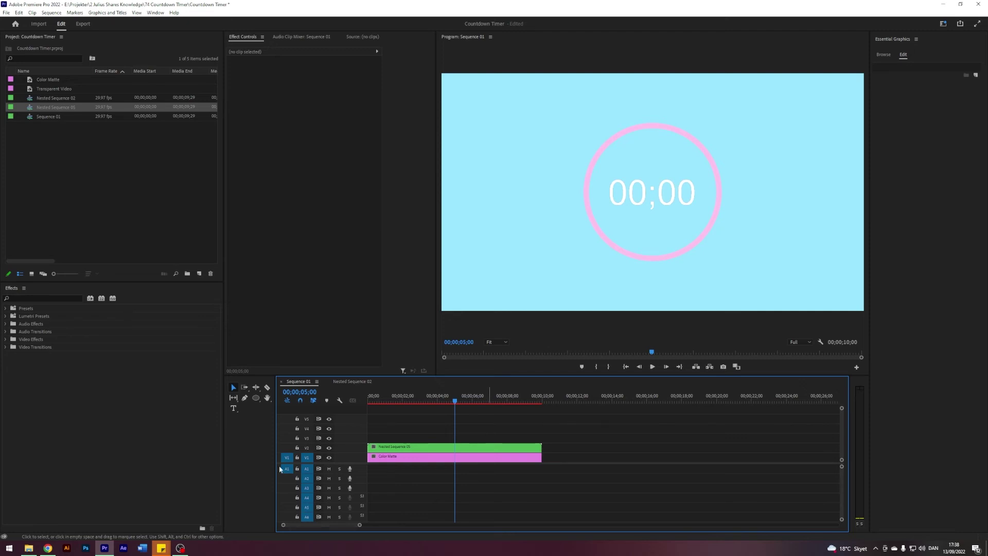
Step: Split the nested clip at five seconds and apply Strobe Light to the second part
key("c")
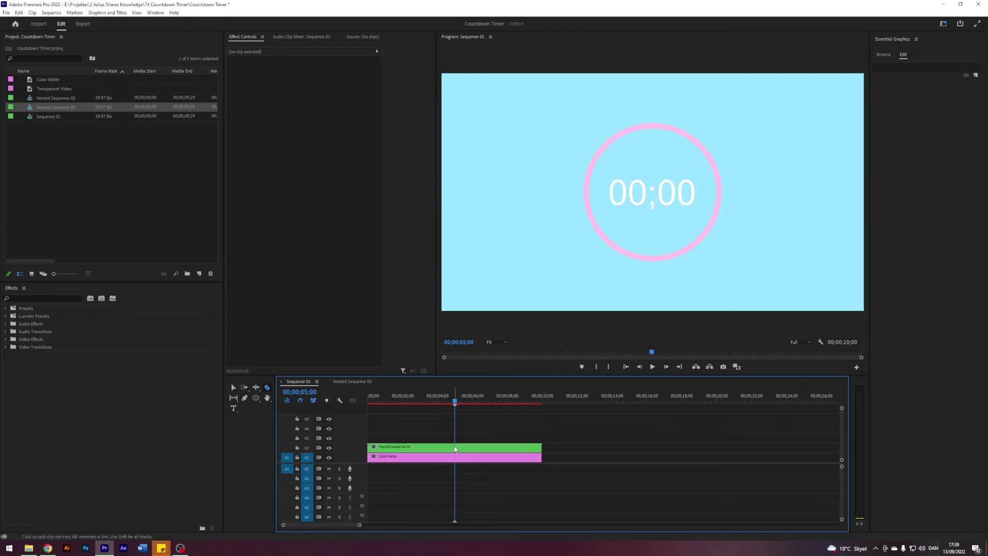
left_click(455, 448)
key("v")
left_click(43, 298)
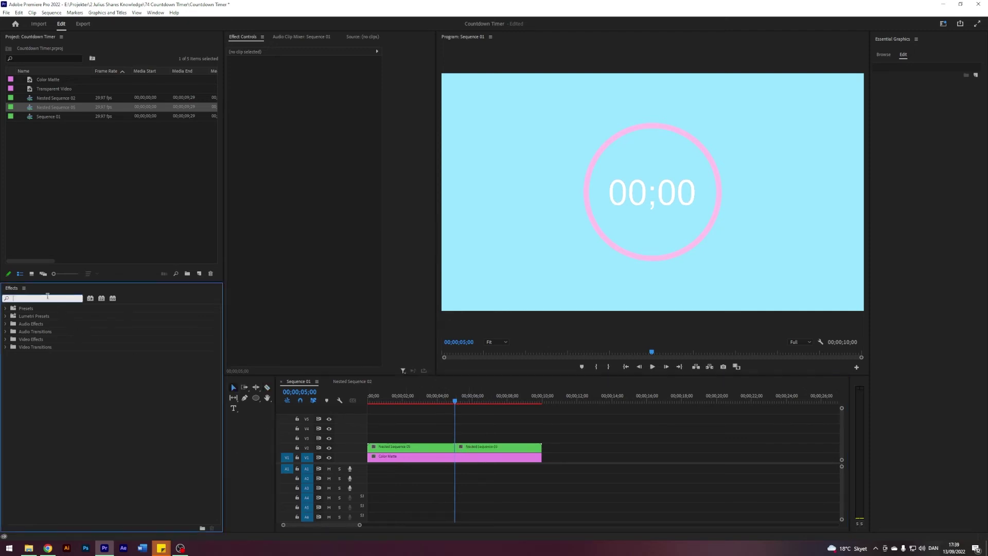
type("strobe")
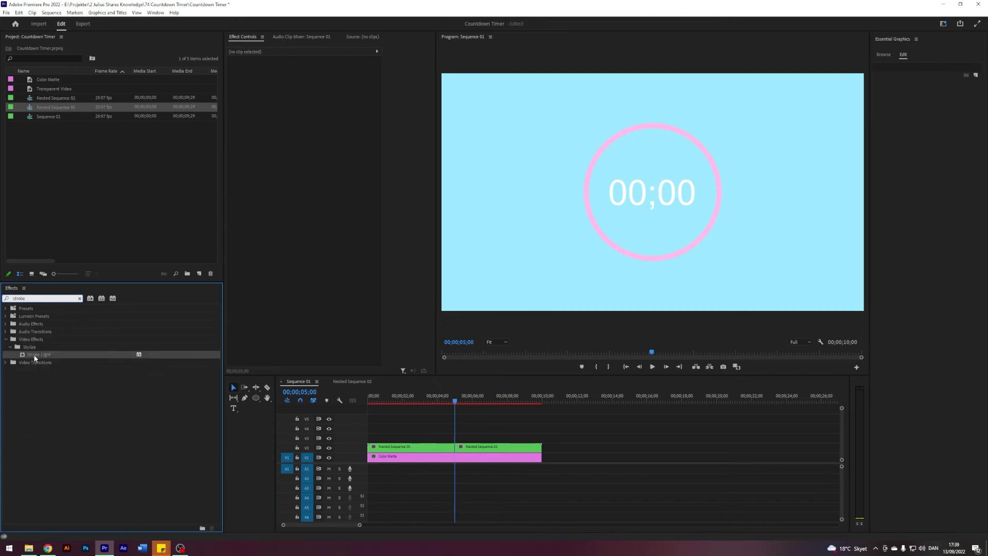
left_click_drag(34, 357, 474, 447)
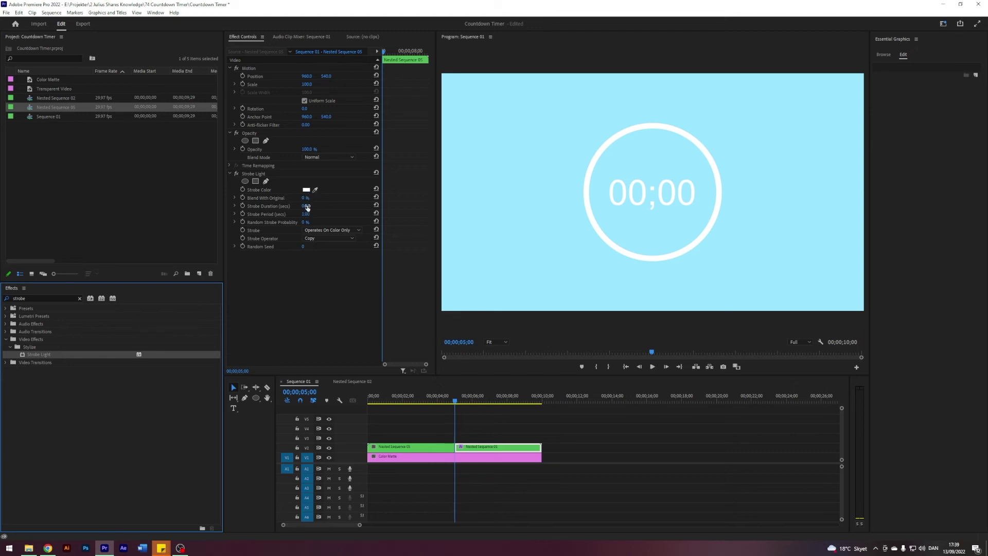
Step: Set Strobe Light to Makes Layer Transparent and preview the blinking after zero
left_click(473, 402)
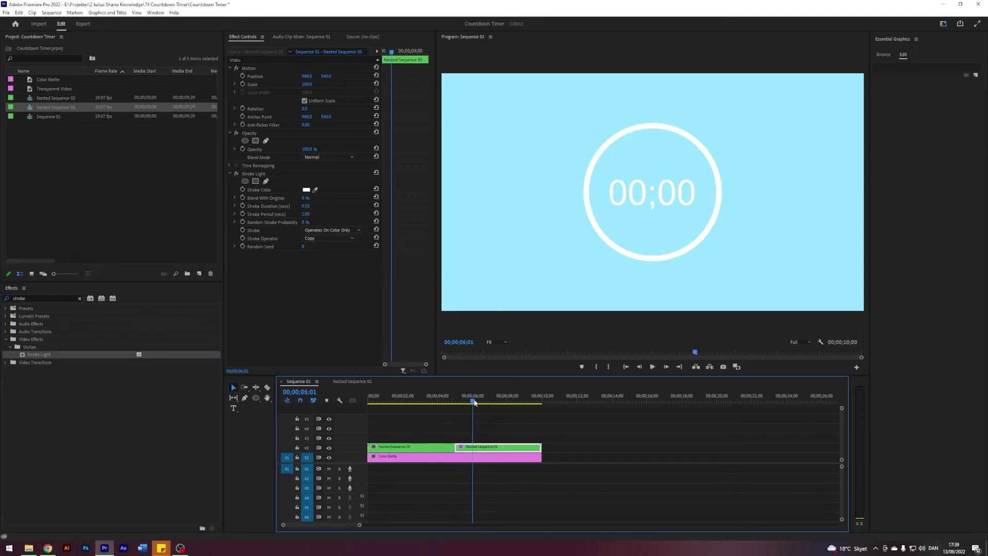
left_click(337, 231)
left_click(336, 248)
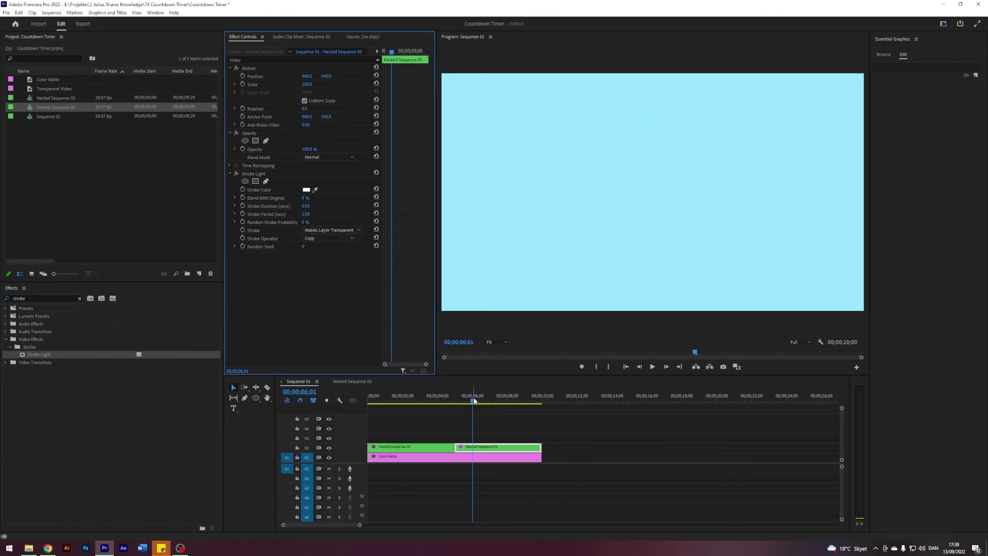
left_click_drag(474, 401, 453, 405)
key("space")
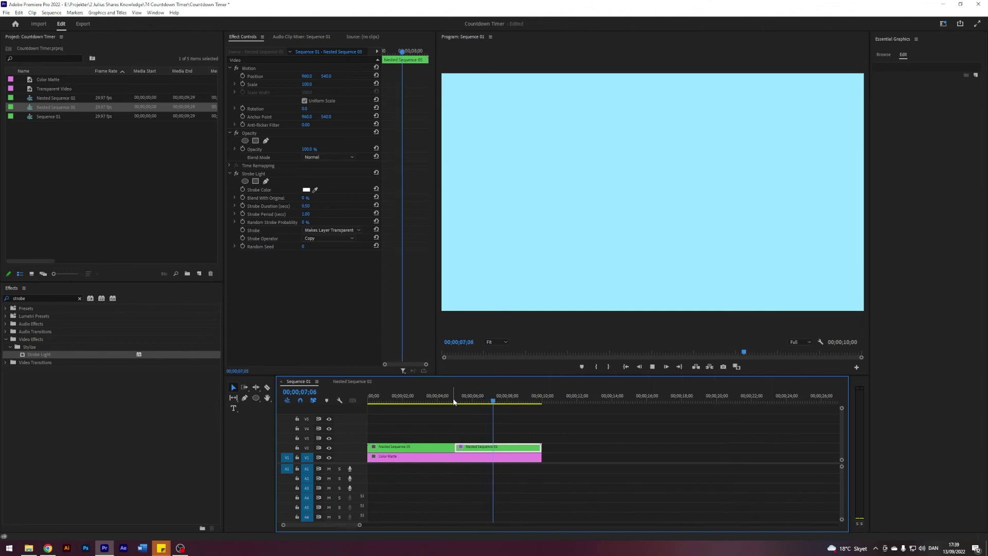
key("space")
Step: Set Strobe Duration 0.25 and Strobe Period 0.50, then play back from five seconds
left_click(307, 206)
type("0.25")
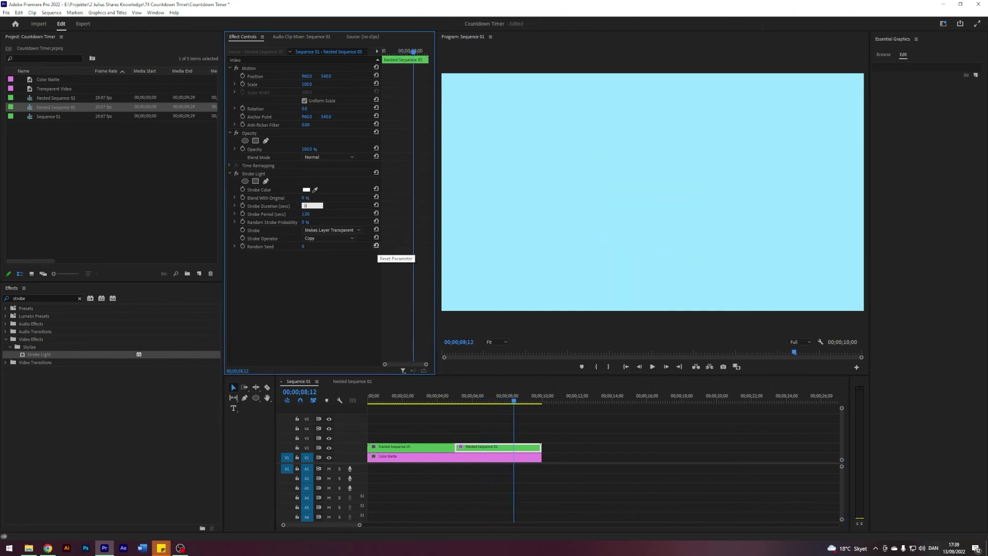
key("Tab")
type("0.5")
key("Return")
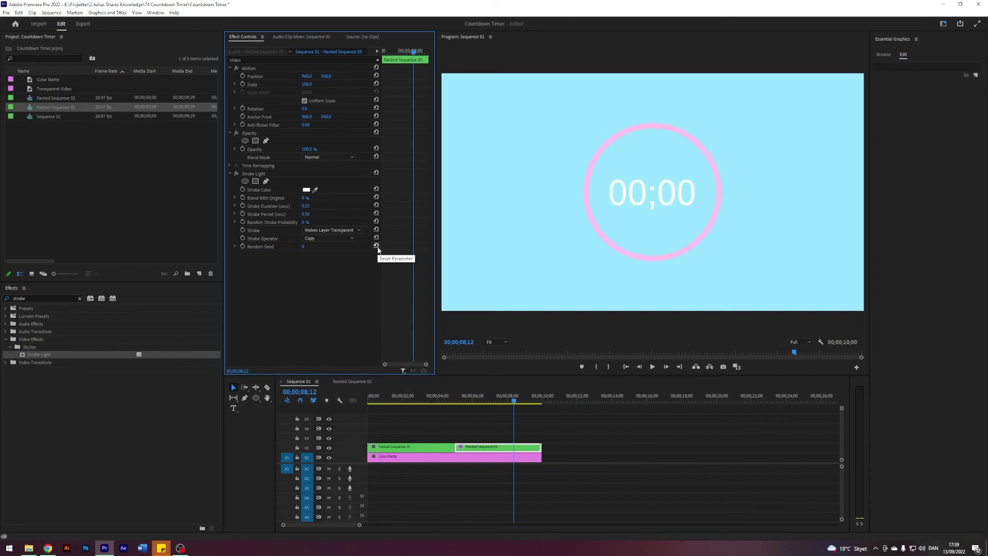
left_click(449, 404)
key("space")
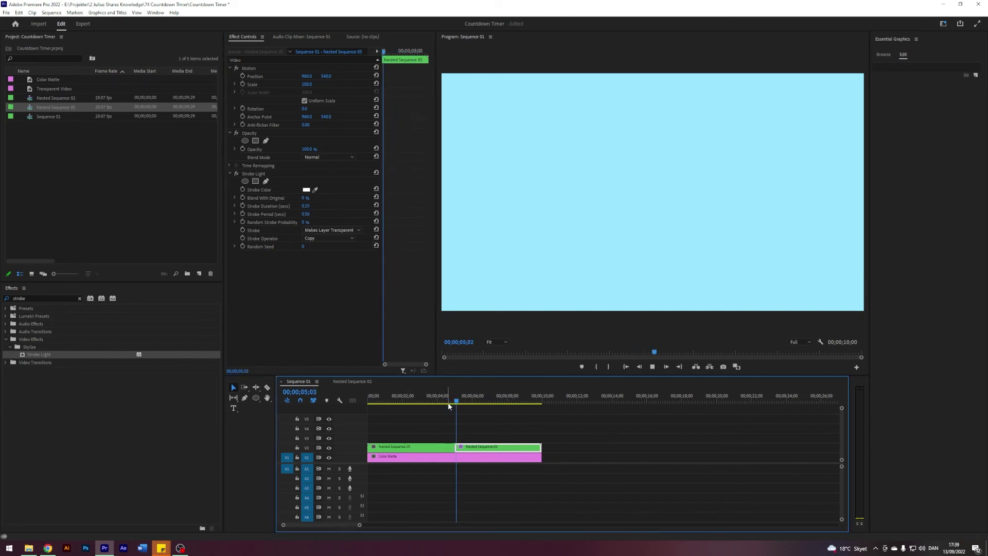